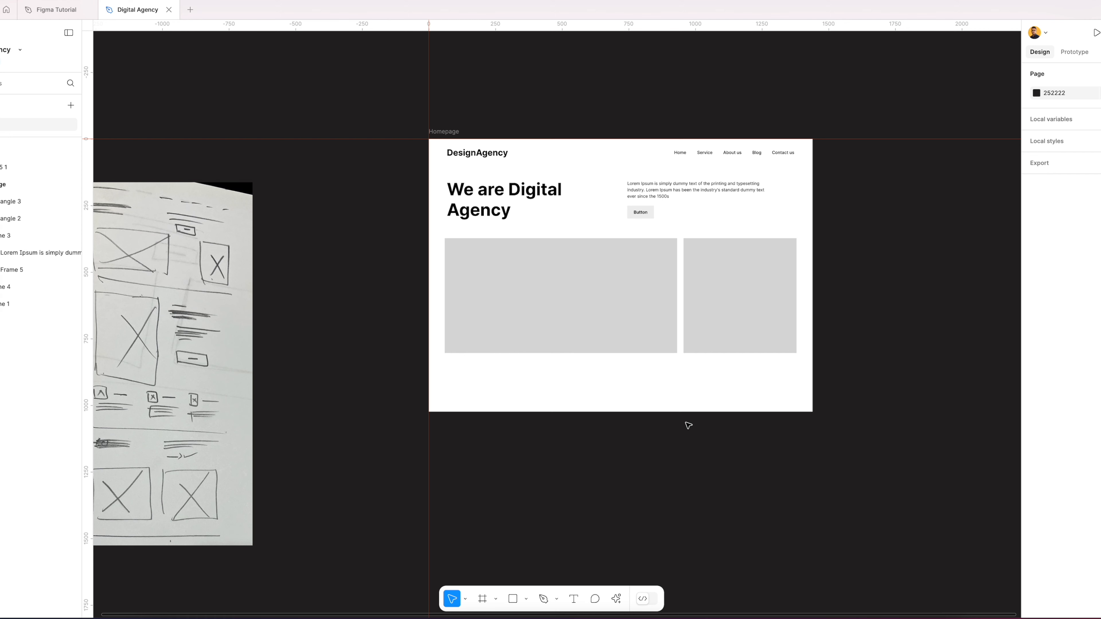
Extend the Homepage frame downward well below the grey image rectangles to make room for more sections
scroll(688, 425, "left", 2)
left_click(190, 356)
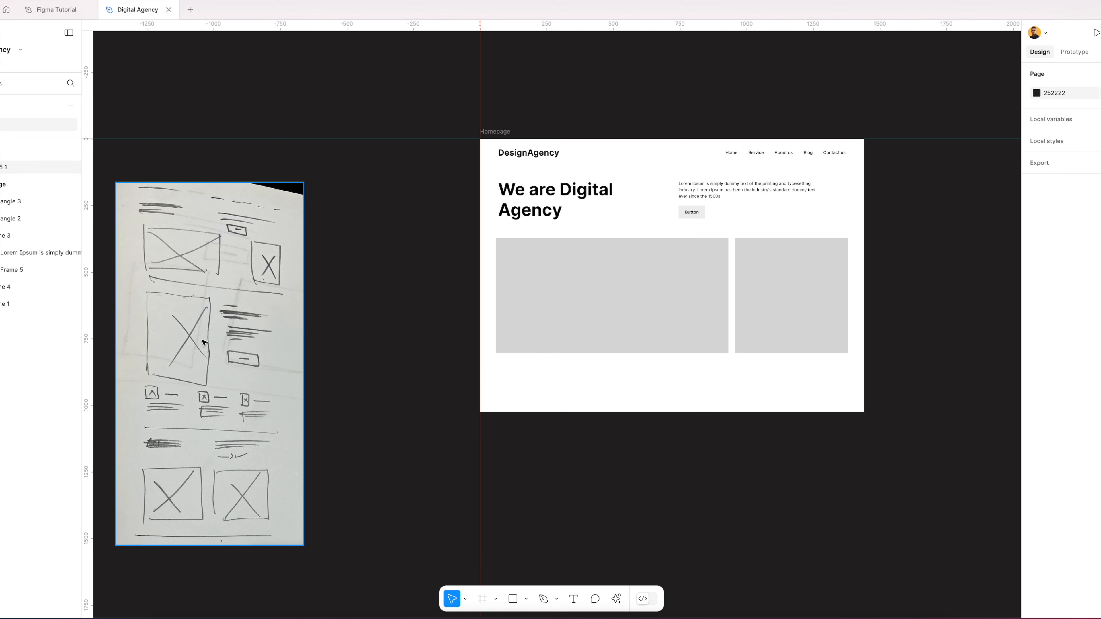
left_click(503, 143)
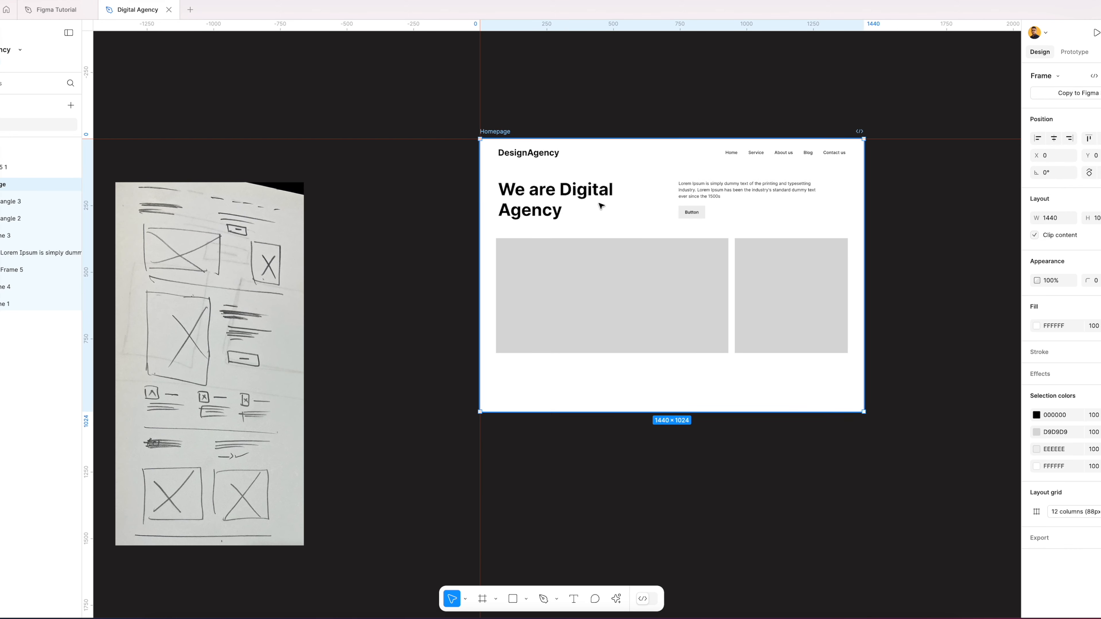
scroll(599, 205, "down", 3)
left_click_drag(680, 287, 665, 285)
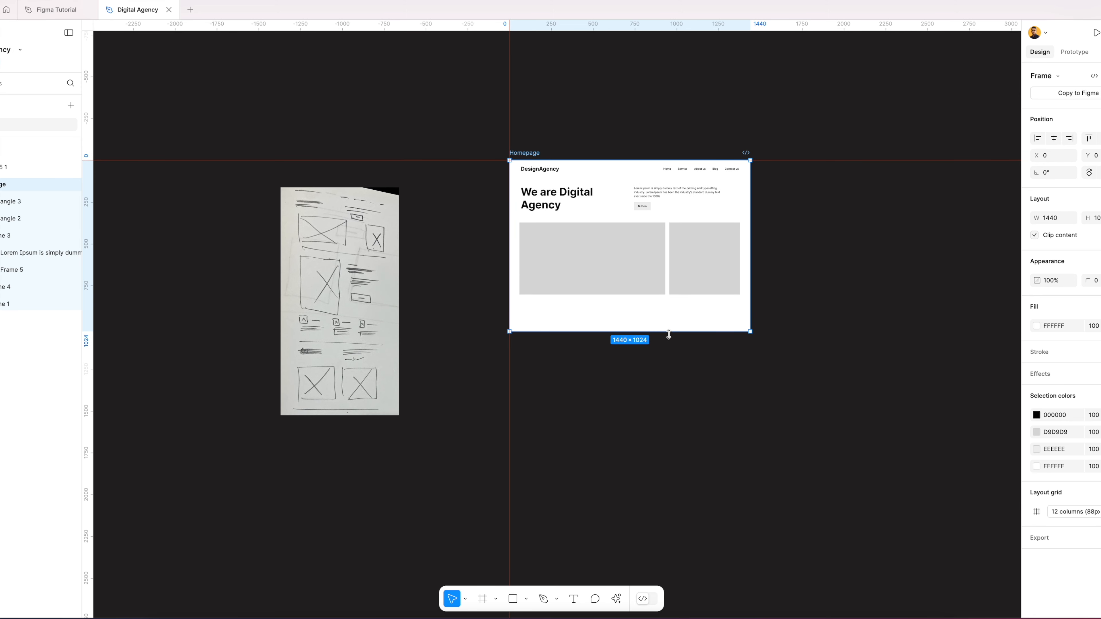
left_click_drag(667, 361, 672, 552)
scroll(683, 341, "up", 5)
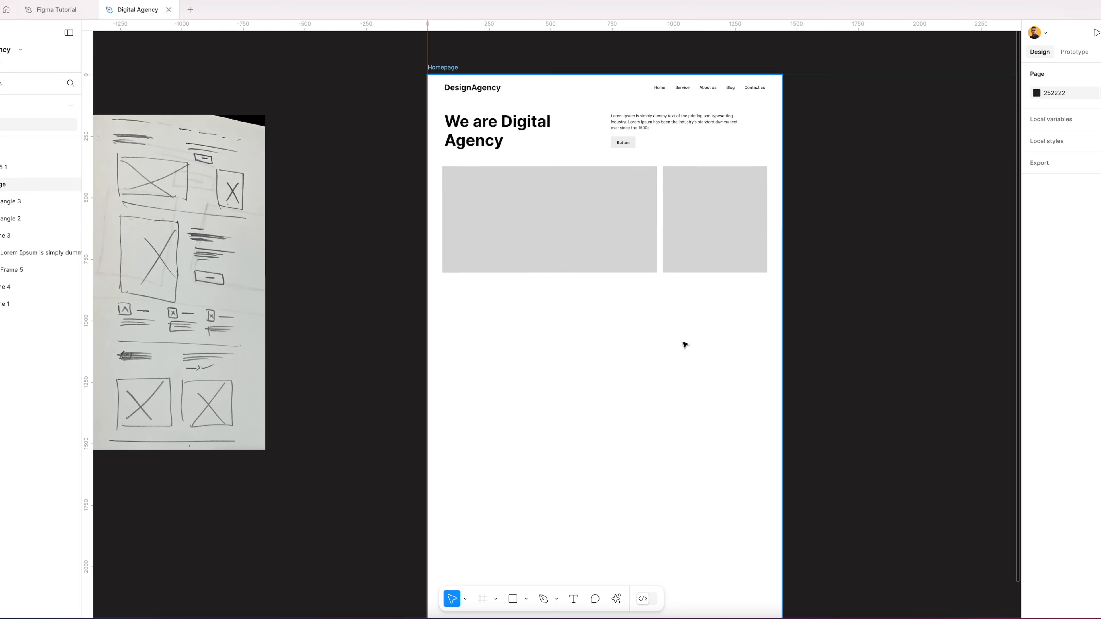
Move the hand-drawn wireframe sketch closer to the Homepage frame, to about X -1060, Y 242
scroll(582, 329, "left", 3)
left_click(290, 273)
left_click_drag(290, 273, 317, 278)
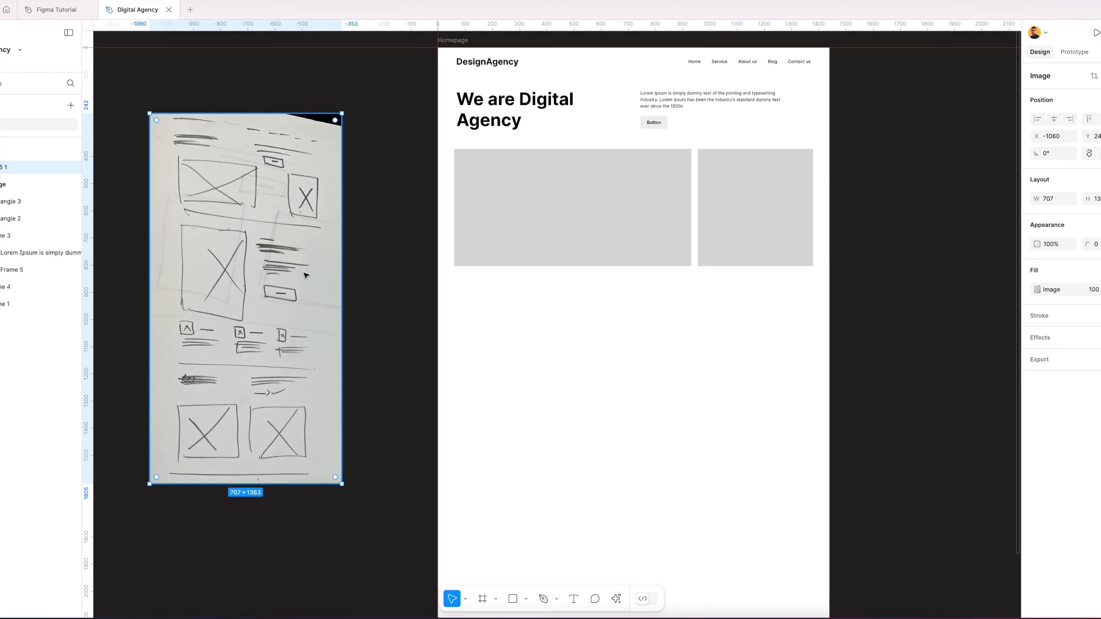
scroll(619, 292, "up", 3)
scroll(619, 293, "right", 2)
scroll(593, 294, "down", 2)
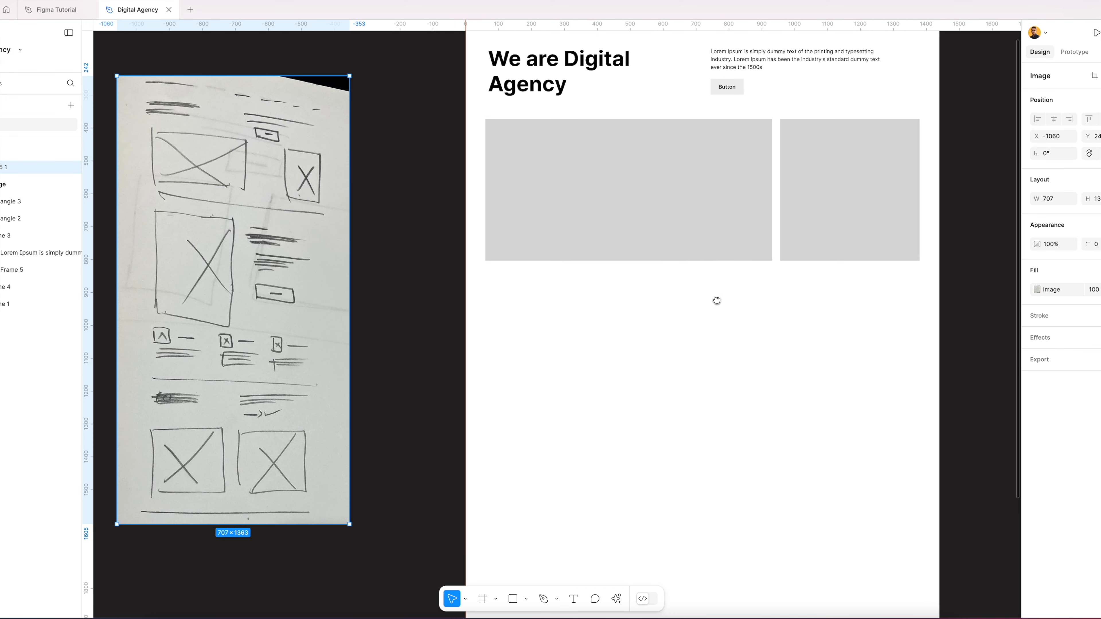
scroll(720, 300, "right", 1)
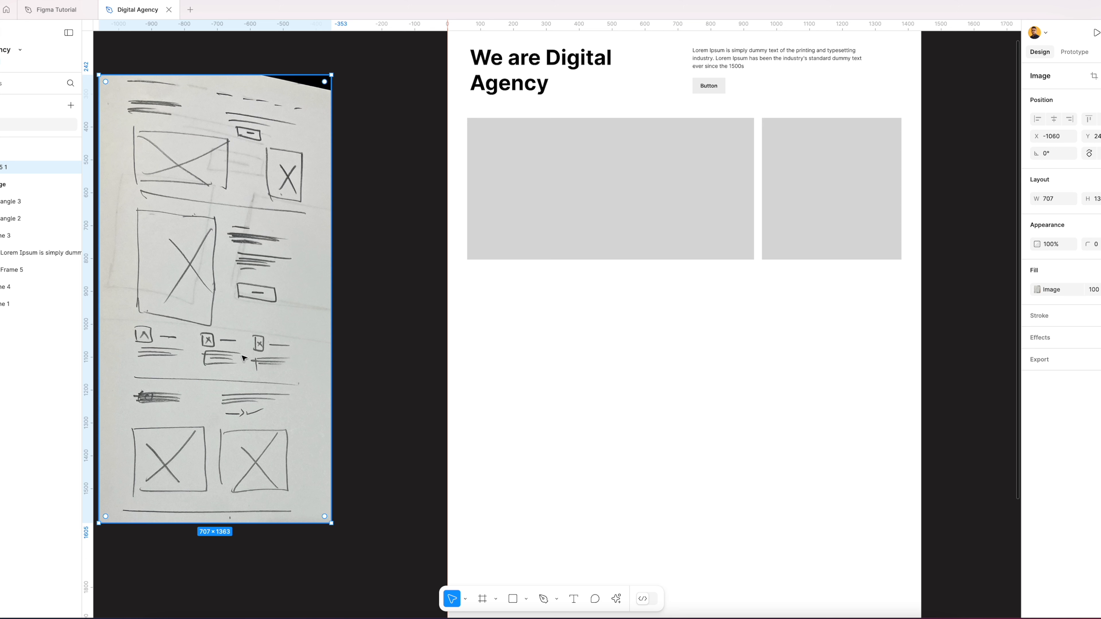
Show the layout grids and draw a 1320 px wide horizontal divider line below the two grey rectangles, spanning all columns
scroll(711, 306, "right", 2)
left_click(547, 197)
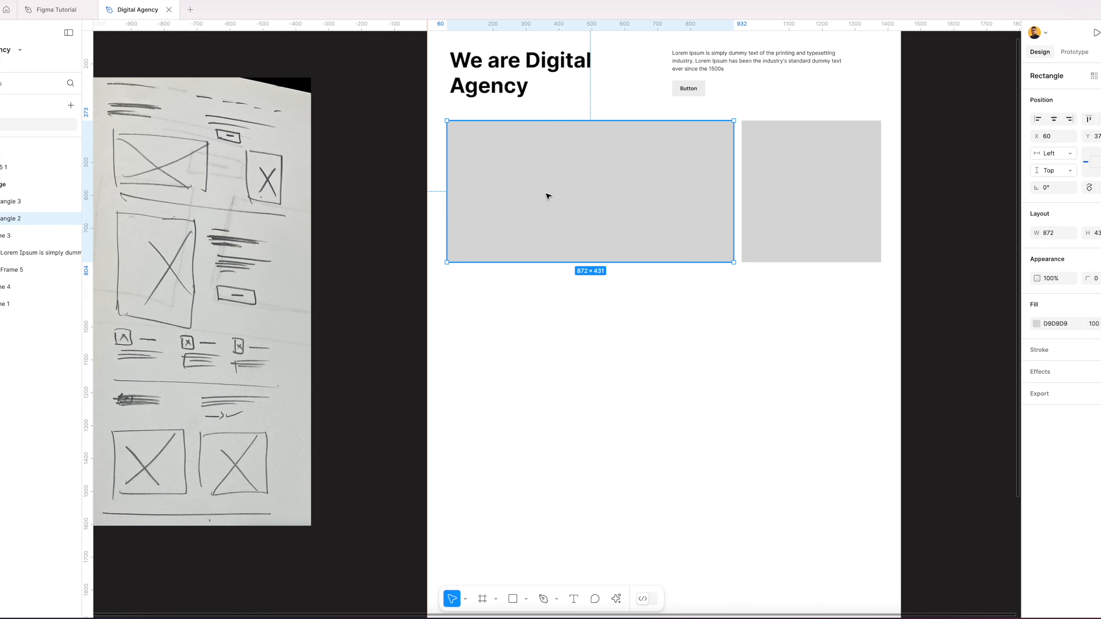
key("ctrl+shift+4")
left_click(581, 337)
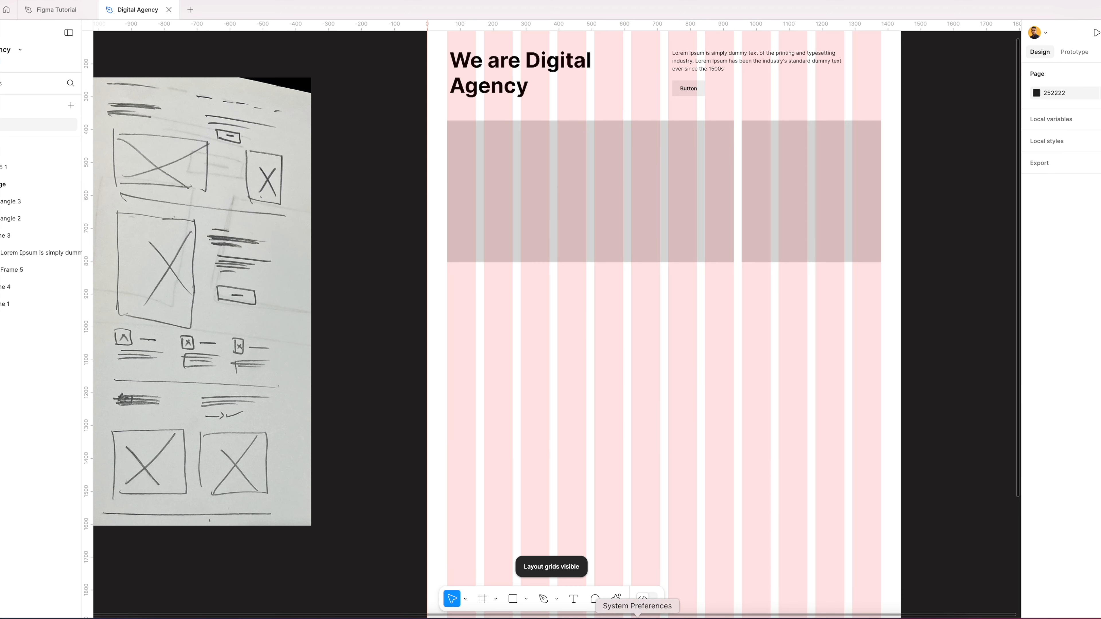
left_click(524, 600)
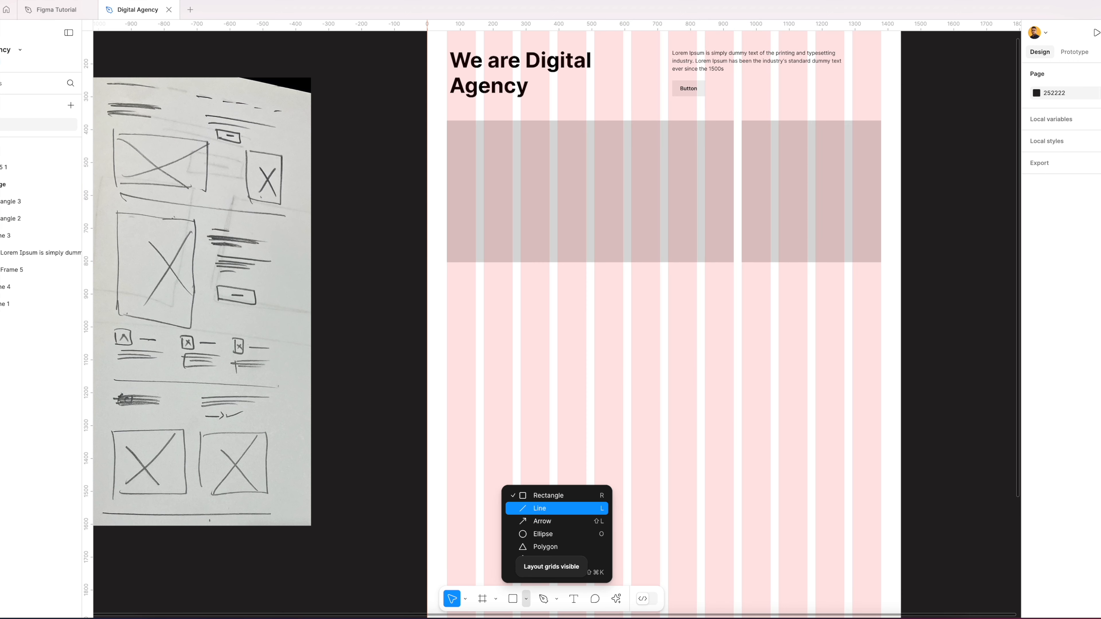
left_click(534, 506)
left_click_drag(446, 284, 881, 291)
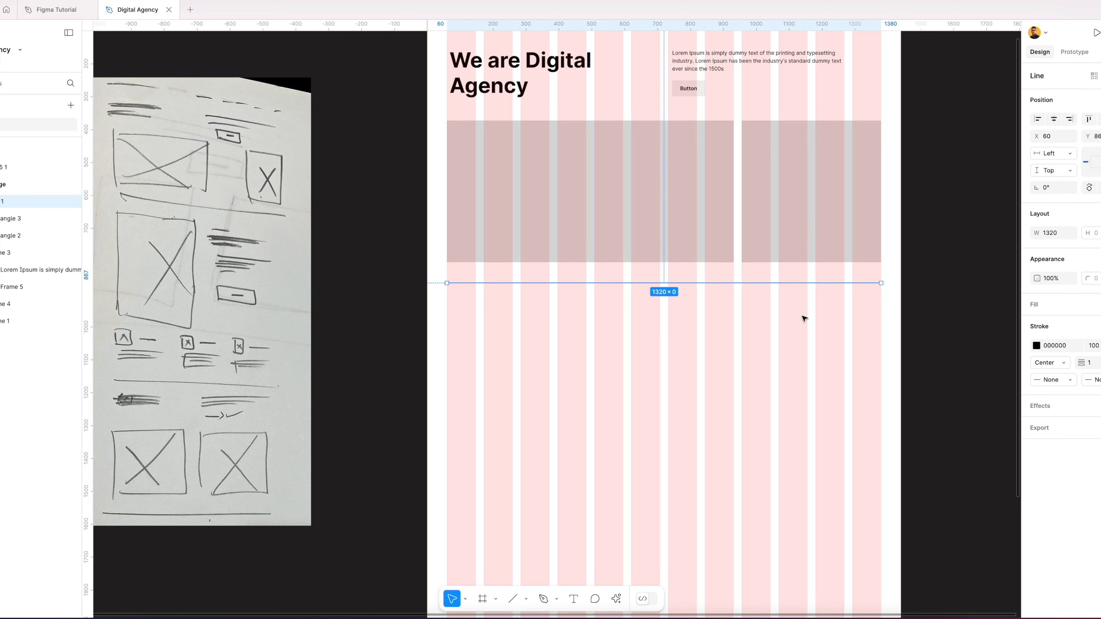
Nudge the divider line slightly down to widen the gap below the grey rectangles
key("Down")
key("Down")
key("Down")
key("Down")
key("Down")
key("Down")
key("Down")
key("Down")
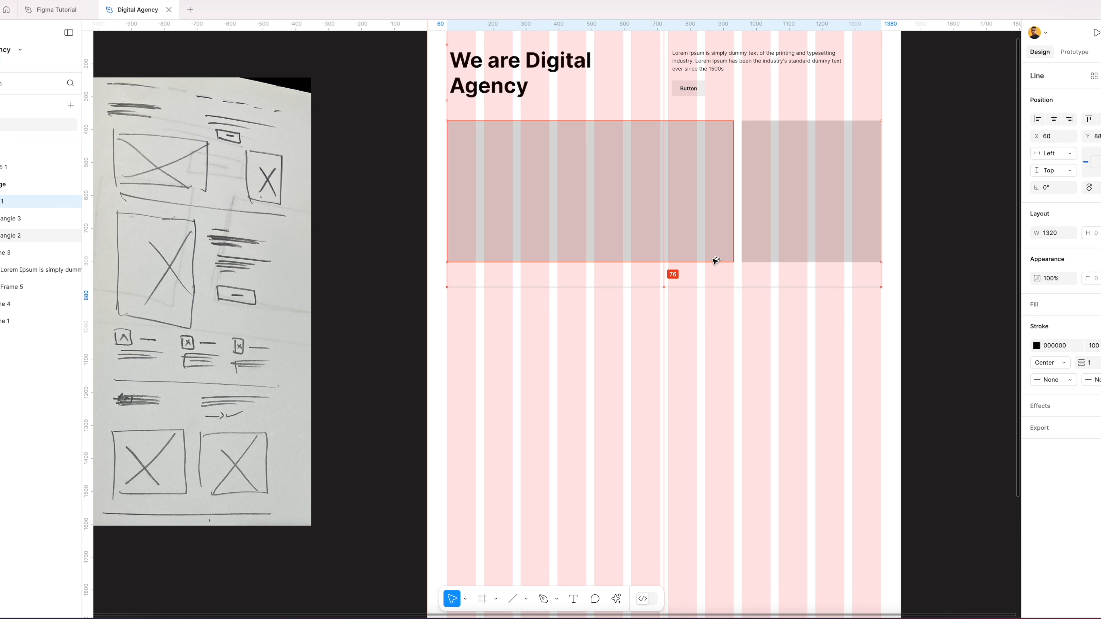
key("Escape")
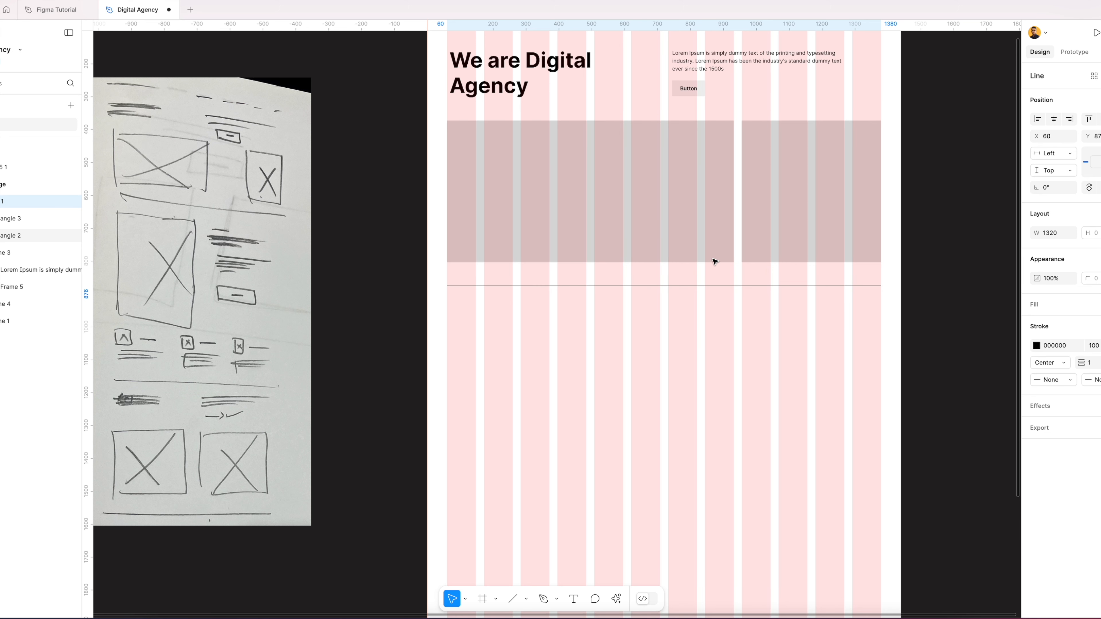
Change the divider line's stroke colour to a very light grey and hide the layout grids
left_click(720, 285)
left_click(1052, 349)
key("Return")
left_click(740, 353)
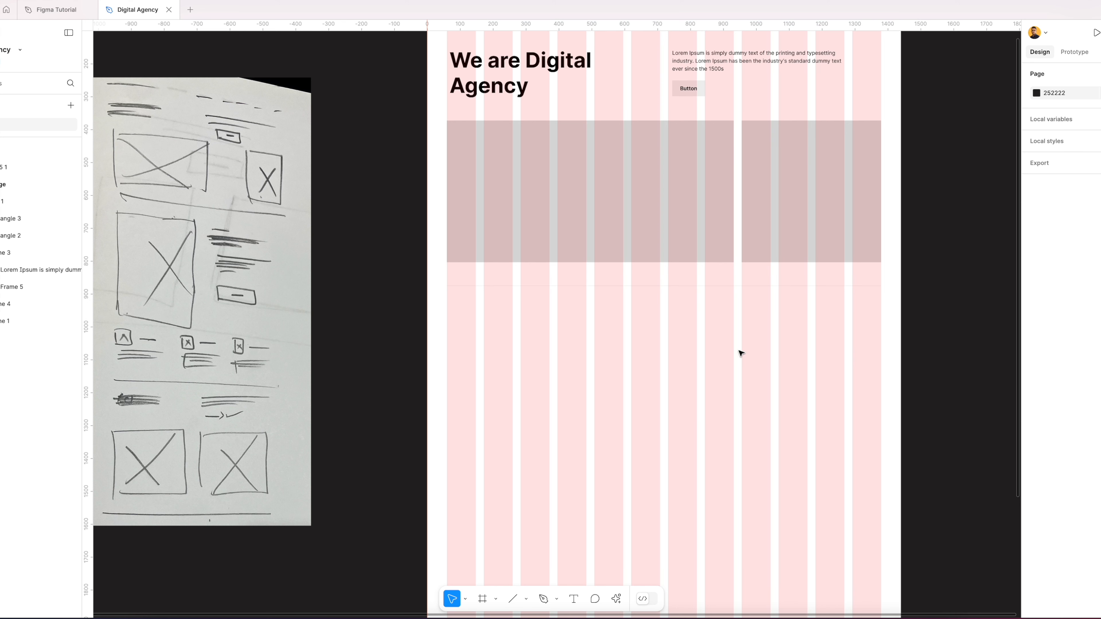
key("ctrl+g")
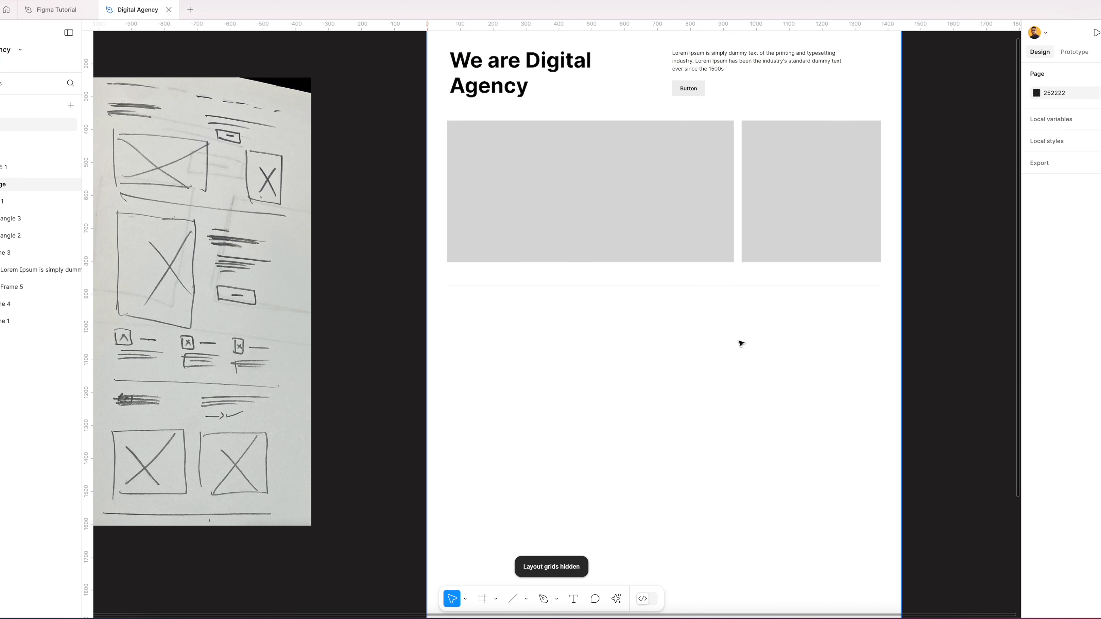
Duplicate the large grey rectangle into the empty area below the divider line
scroll(691, 328, "down", 1)
left_click_drag(691, 328, 697, 326)
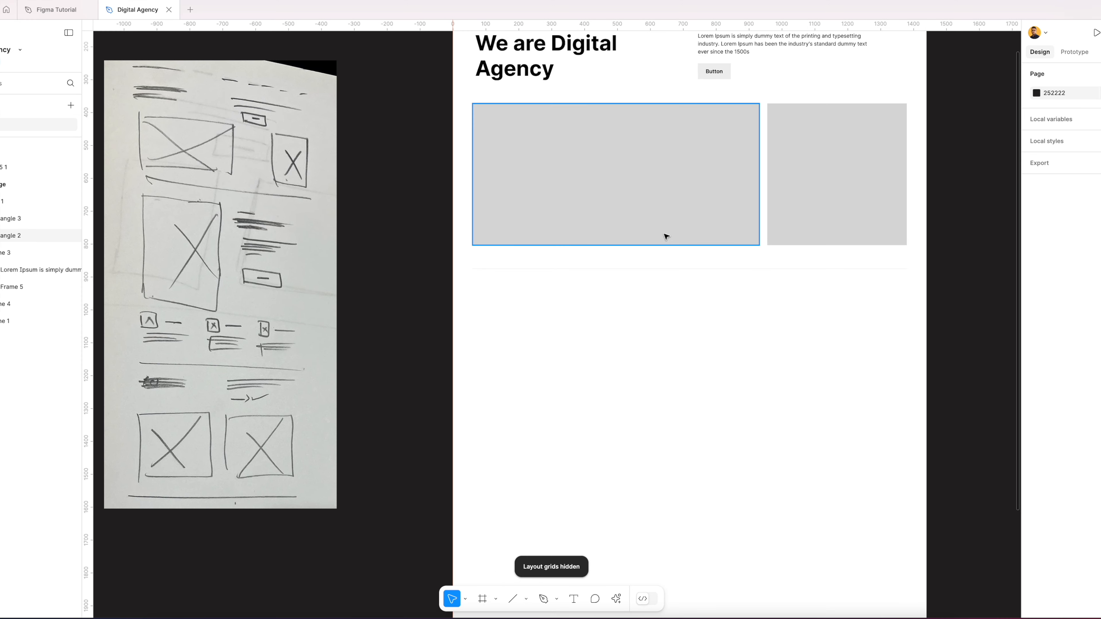
left_click(654, 208)
left_click_drag(641, 187, 634, 368, "alt")
Show the layout grids and resize the duplicated rectangle to 536 × 536 px, keeping it aligned with the first column
key("ctrl+g")
left_click_drag(759, 327, 649, 332)
left_click_drag(626, 425, 627, 462)
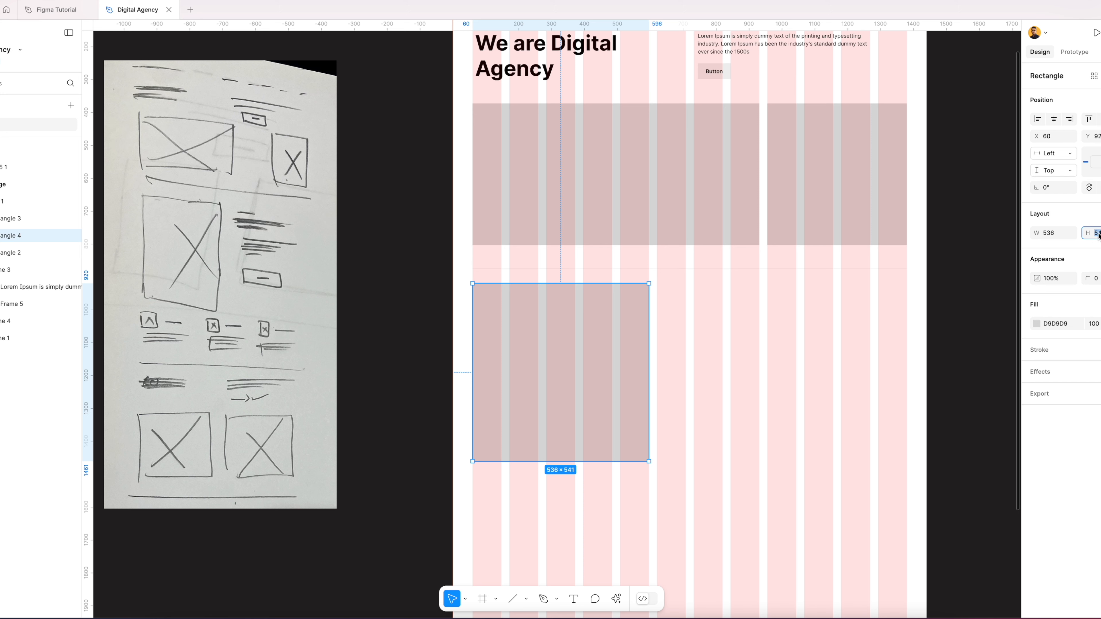
key("Return")
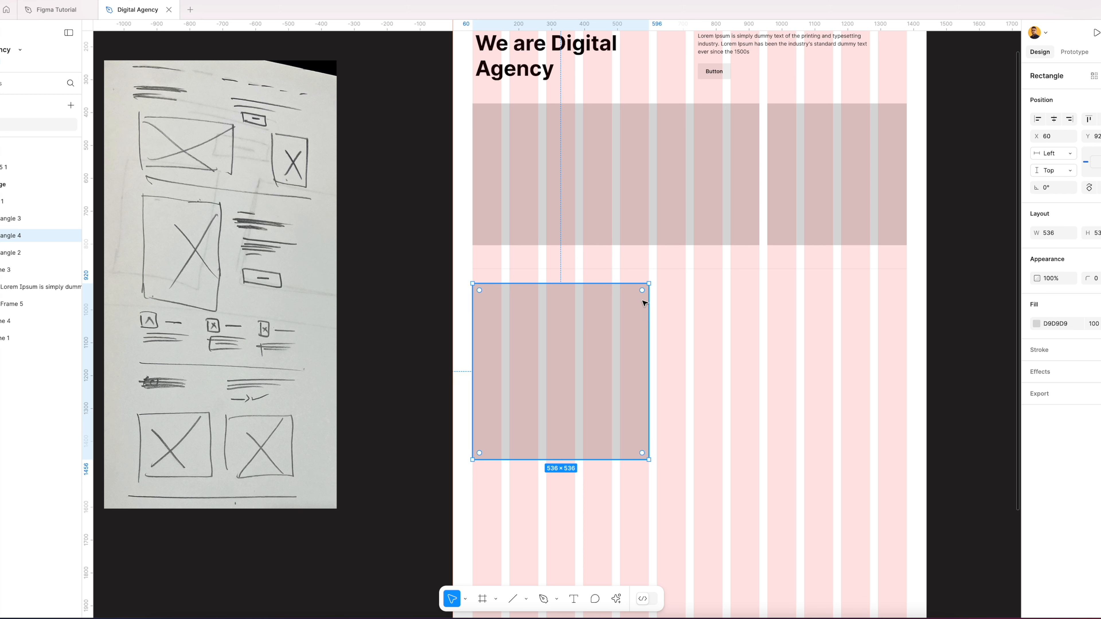
Examine the wireframe sketch's second section, especially the text lines and button beside the image placeholder
left_click(675, 332)
scroll(686, 336, "up", 1)
left_click_drag(701, 303, 699, 316)
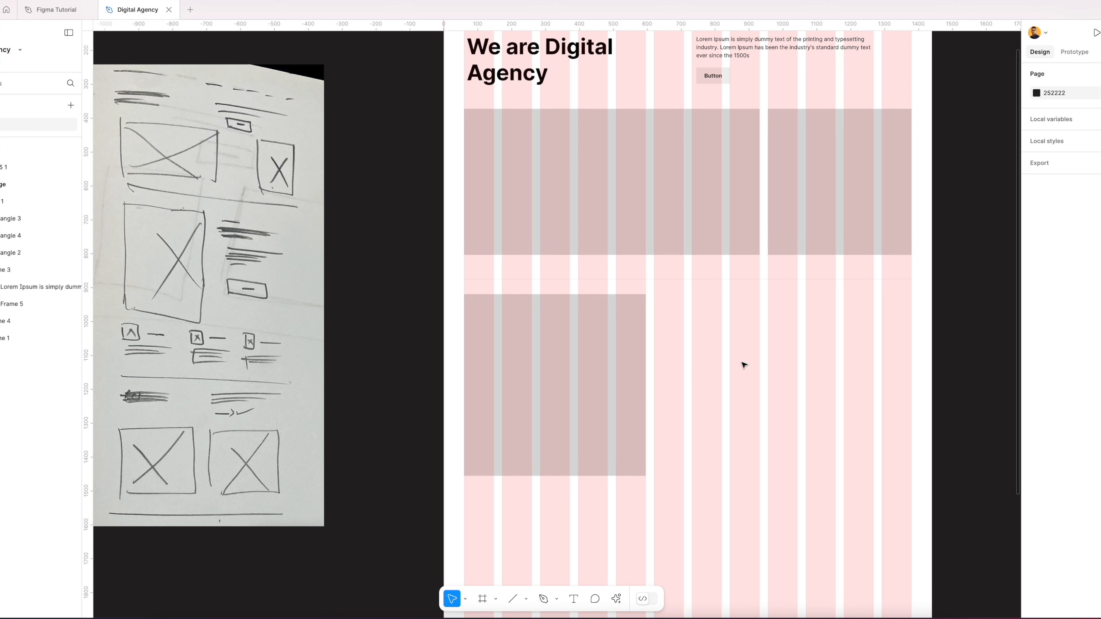
scroll(766, 315, "down", 2, "ctrl")
left_click(227, 237)
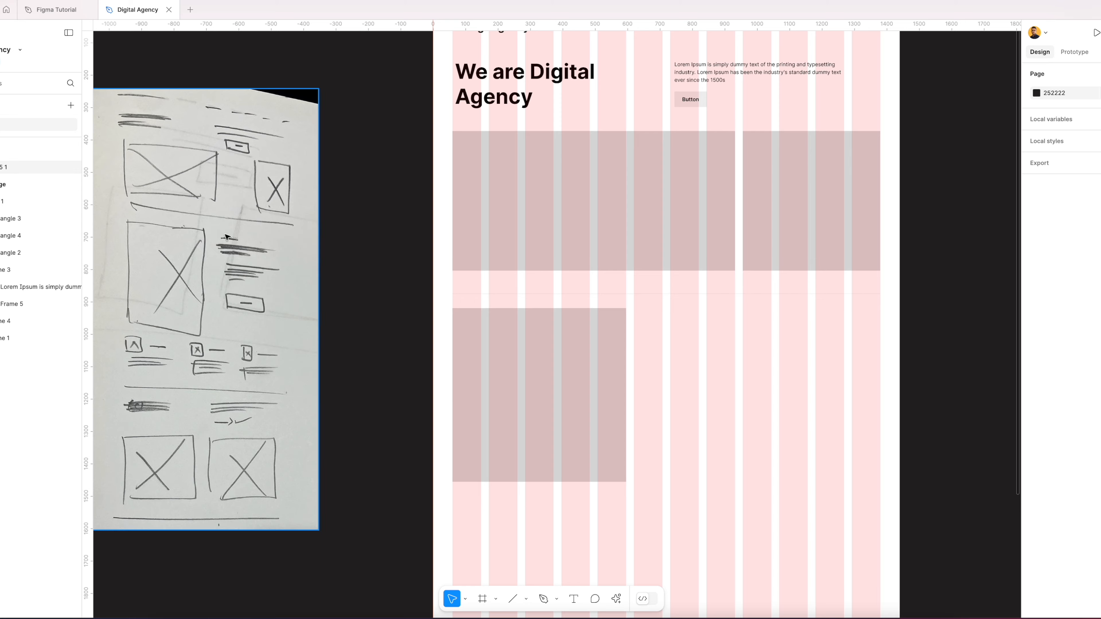
scroll(226, 237, "up", 5, "ctrl")
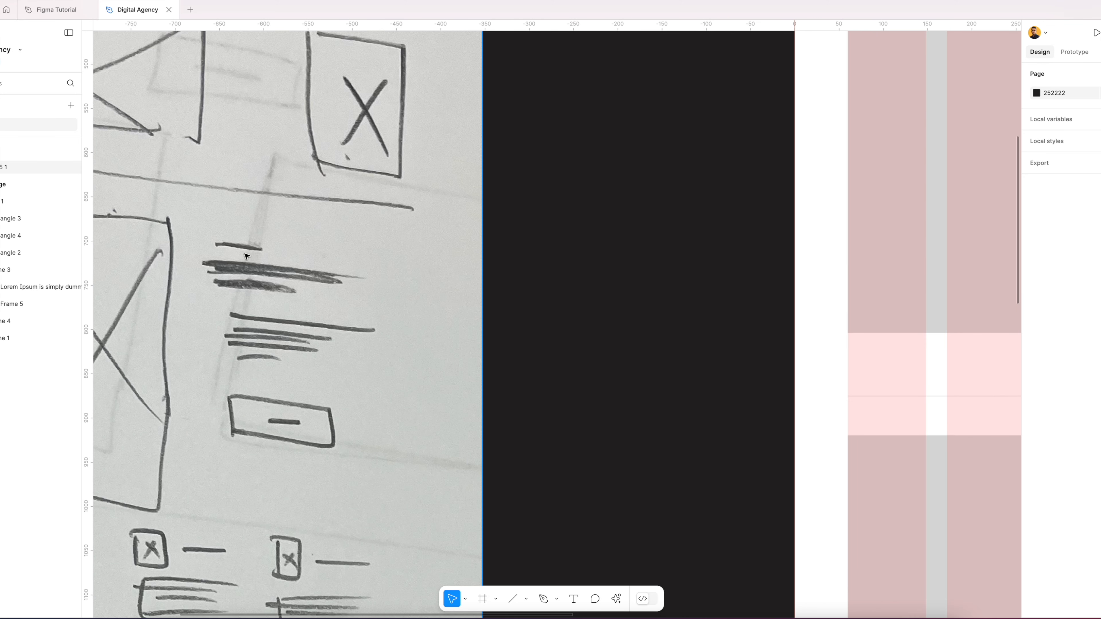
scroll(272, 284, "down", 4, "ctrl")
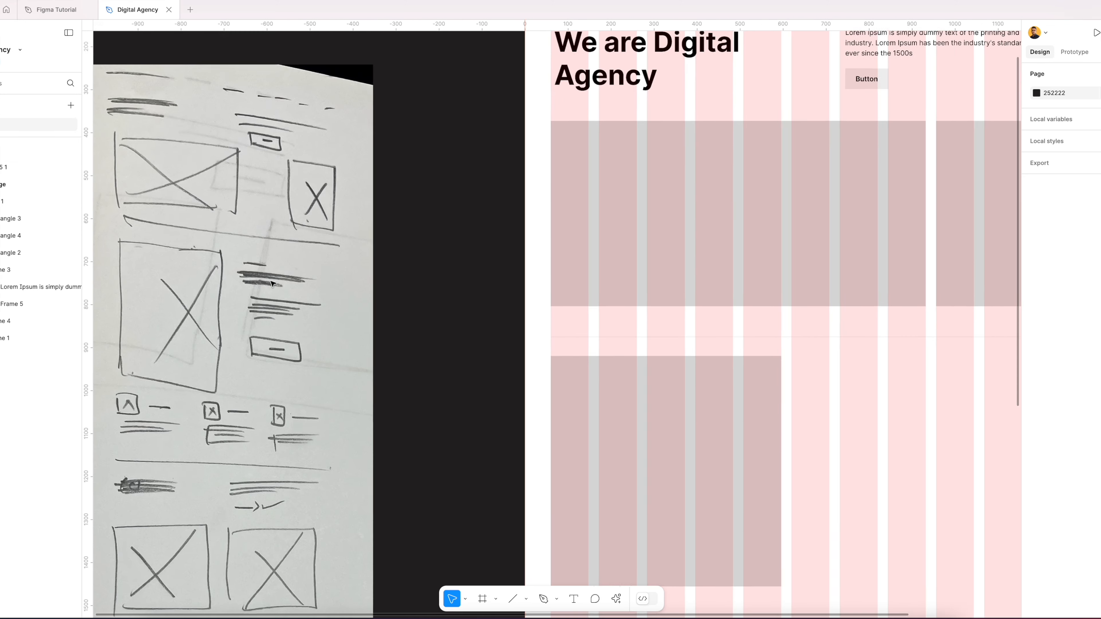
mouse_move(749, 372)
left_mouse_down()
mouse_move(650, 368)
mouse_move(686, 368)
left_mouse_up()
scroll(686, 369, "down", 2, "ctrl")
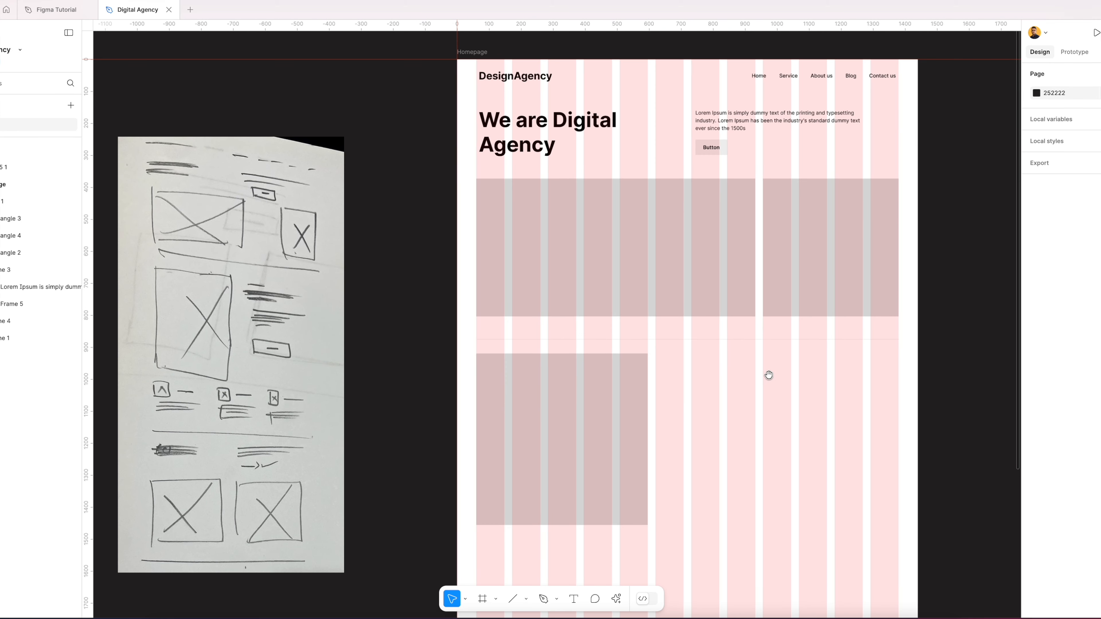
left_click_drag(768, 374, 733, 369)
Duplicate the "We are Digital Agency" heading beside the square rectangle and replace its text with "Heading Title", correctly spelled
left_click(512, 136)
left_click_drag(509, 135, 722, 403)
double_click(731, 388)
key("Return")
type("Headung")
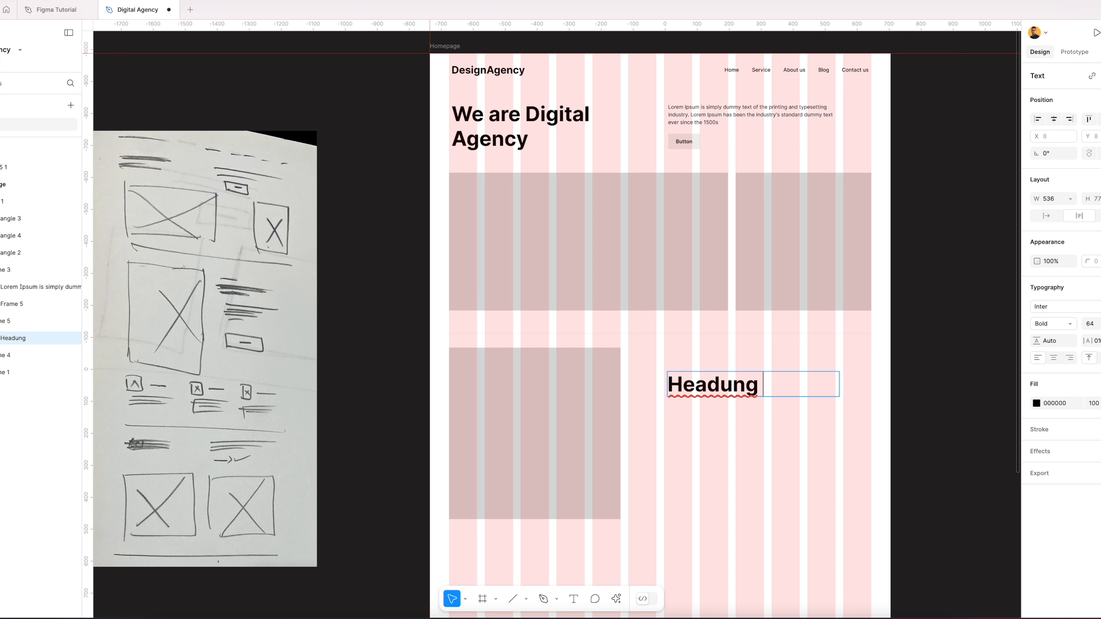
key("ctrl+a")
type("Heding")
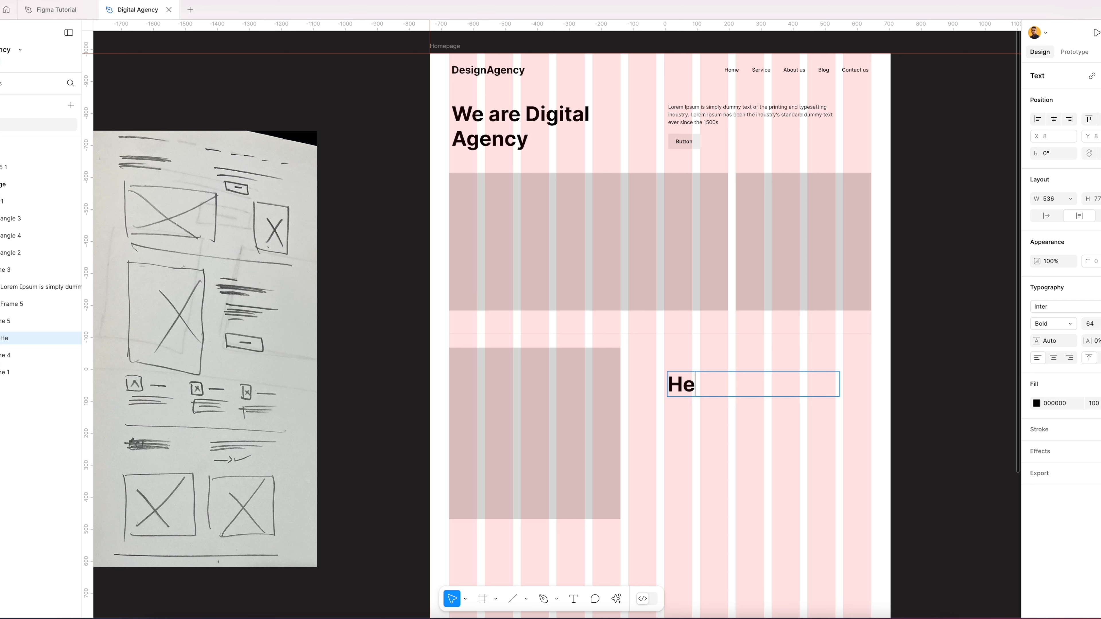
type(" Title")
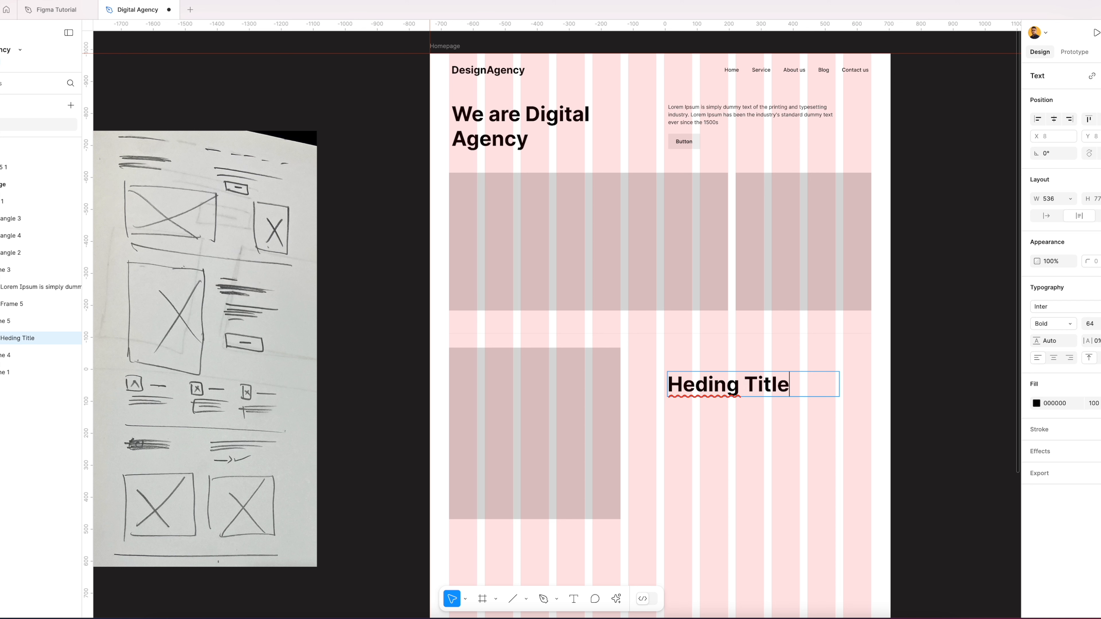
right_click(731, 383)
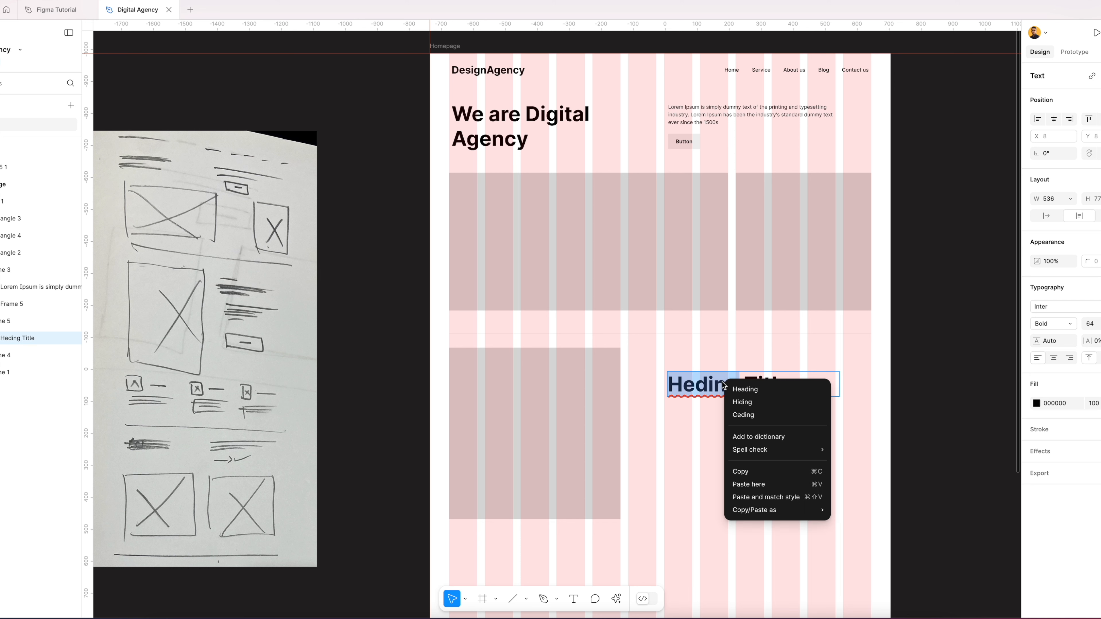
left_click(735, 390)
Add "of section" as a second line of the new section heading
key("ctrl+a")
key("End")
key("Return")
type("of section")
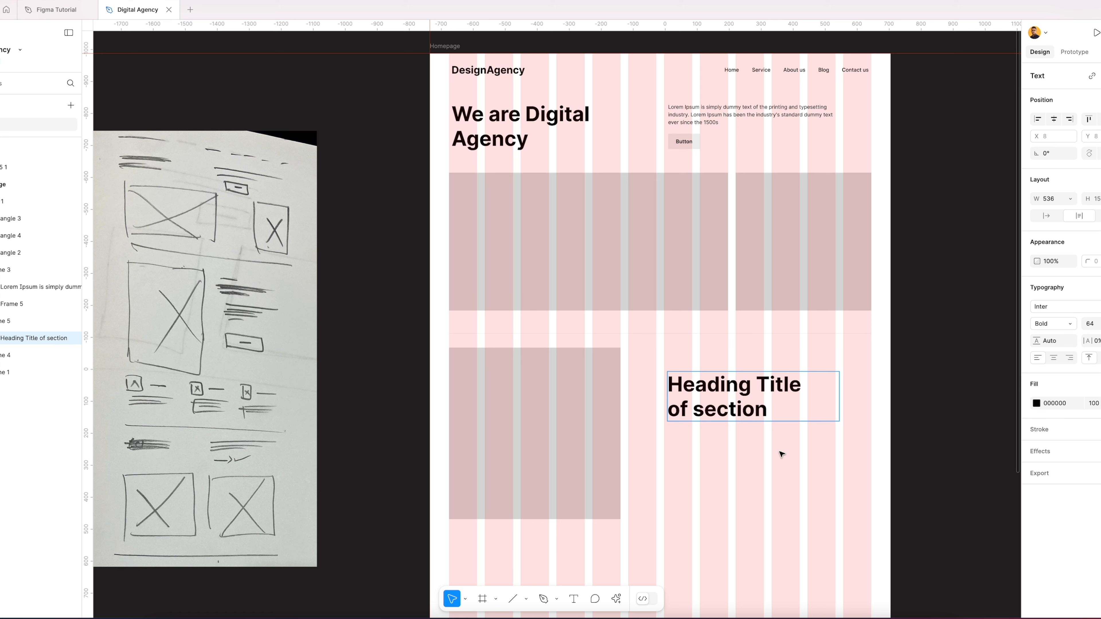
key("Escape")
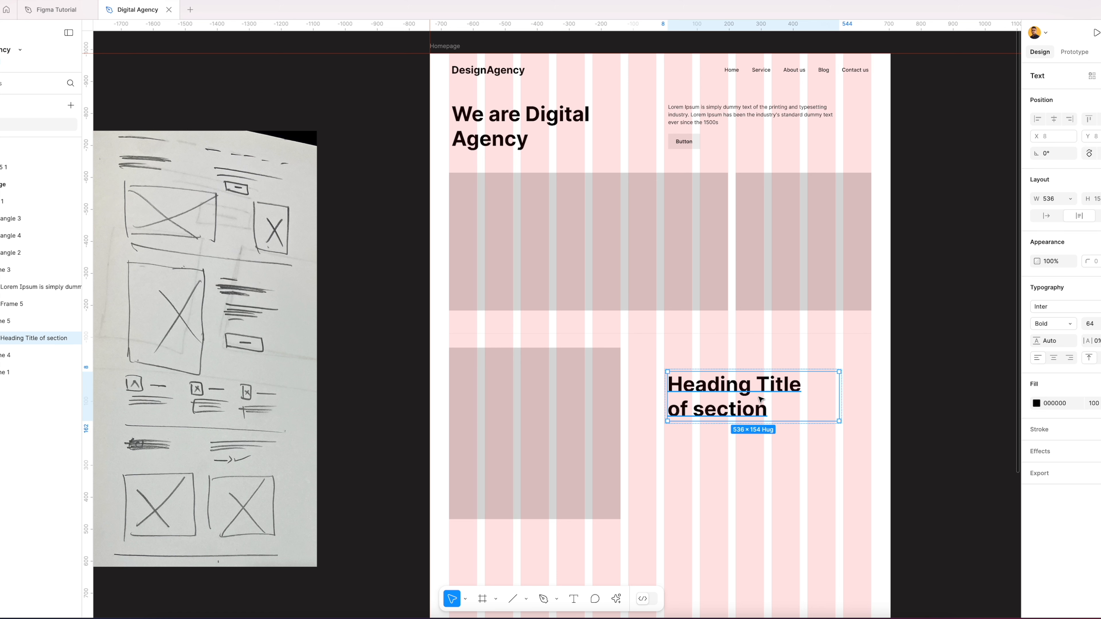
Set the section heading's font size to 48
key("shift+a")
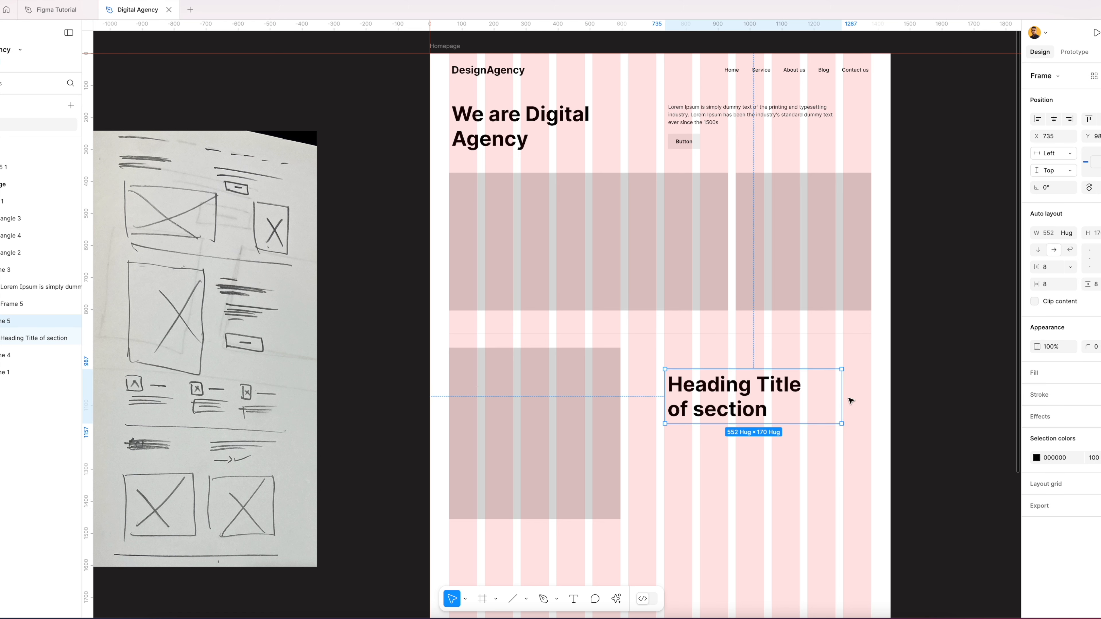
double_click(714, 390)
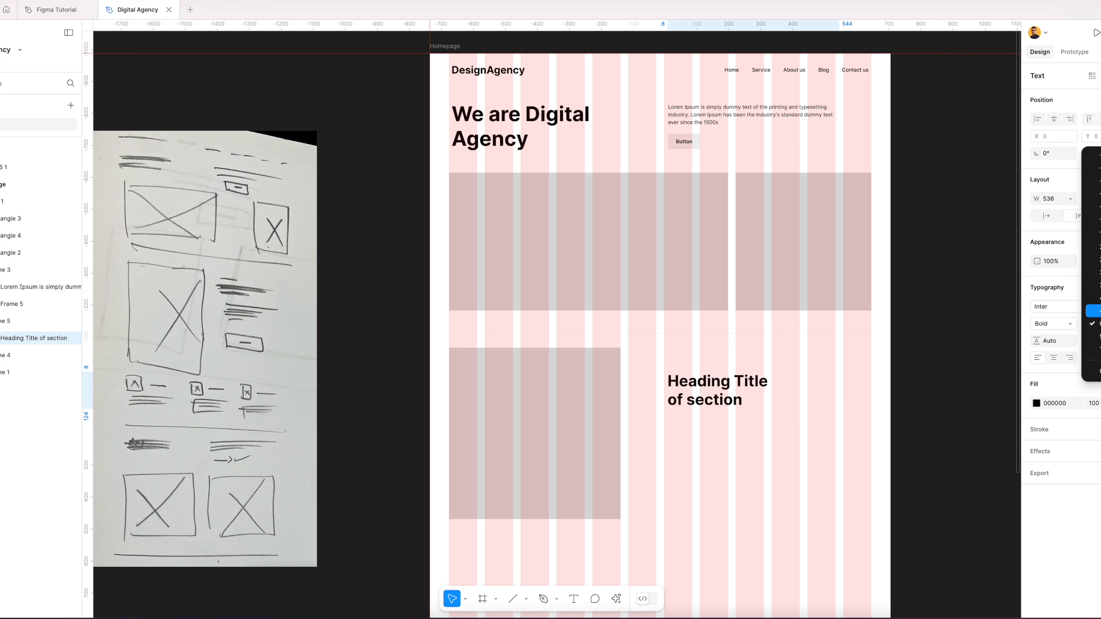
key("Return")
Replace the heading's line break with a space, giving "Heading Title of section", and narrow its frame to about 533 px
double_click(734, 381)
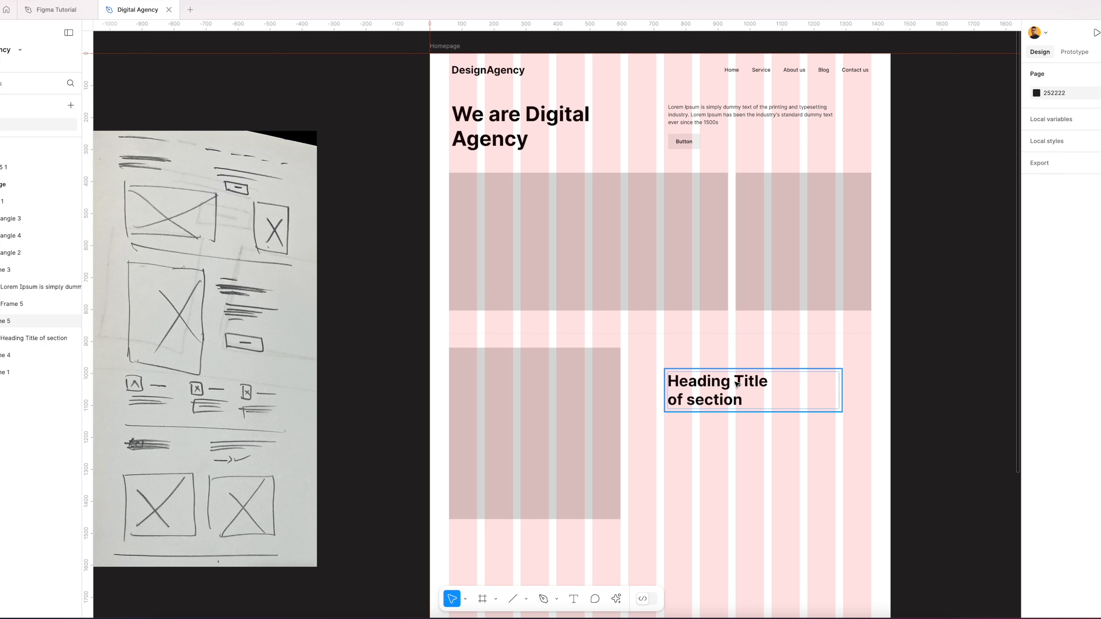
key("Escape")
key("BackSpace")
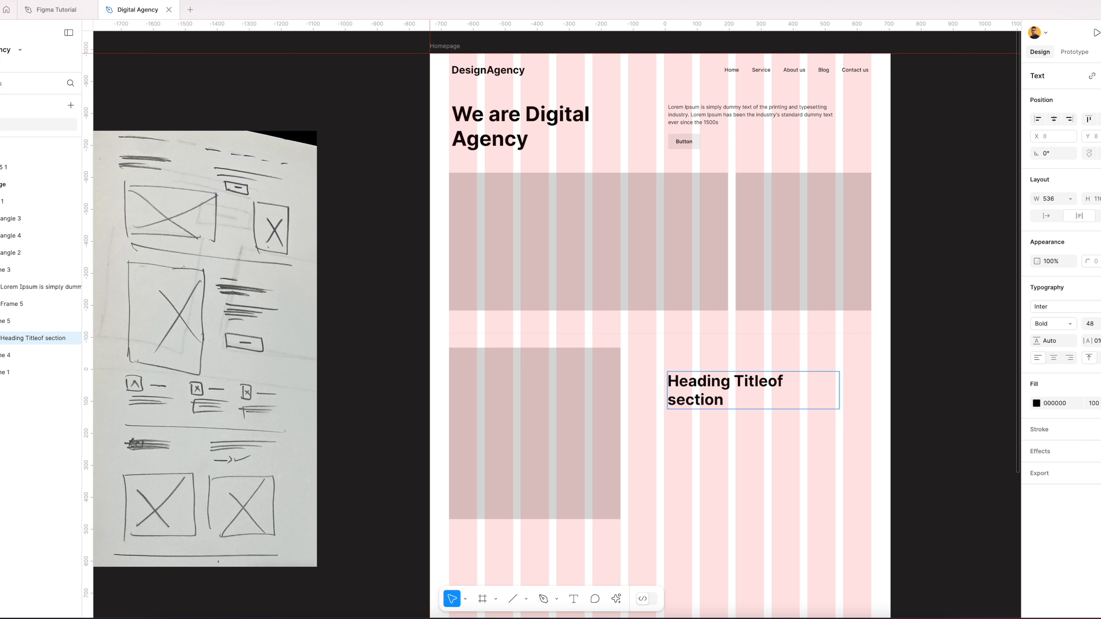
left_click(785, 444)
left_click(813, 435)
left_click(819, 396)
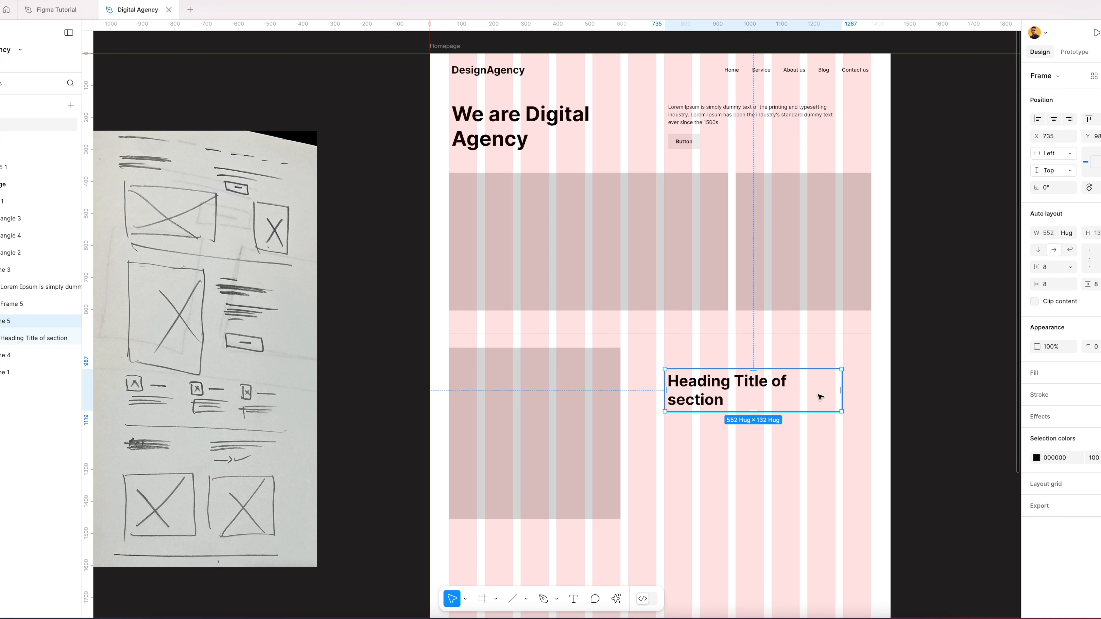
left_click_drag(836, 385, 835, 386)
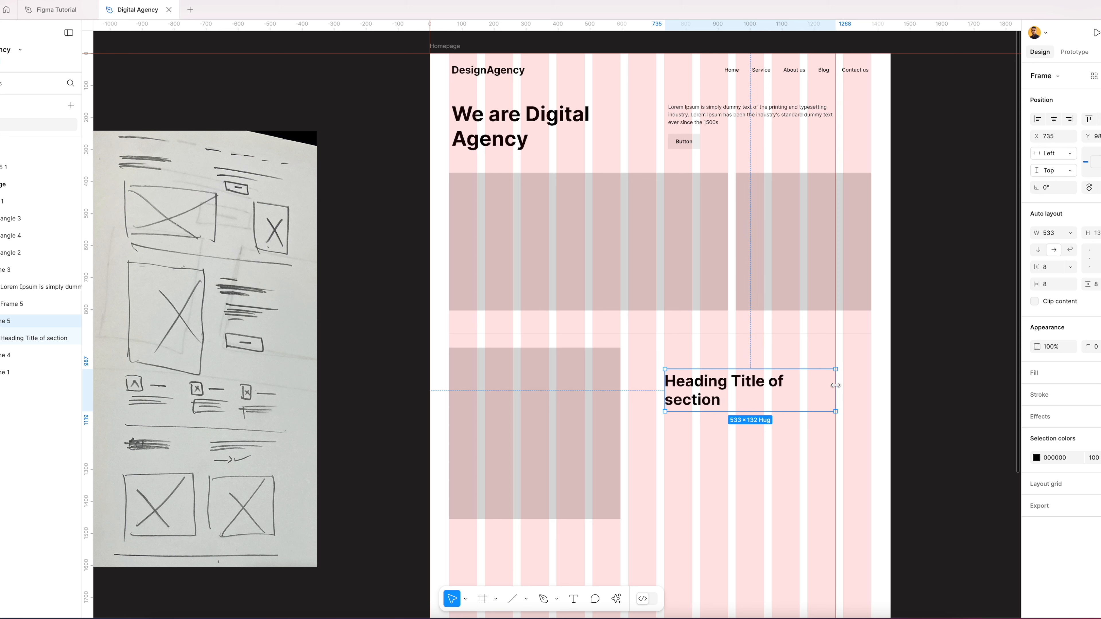
Copy the hero's Lorem Ipsum paragraph under the section heading, and place a second copy 16 px below it
left_click(701, 114)
left_click_drag(696, 116, 717, 430)
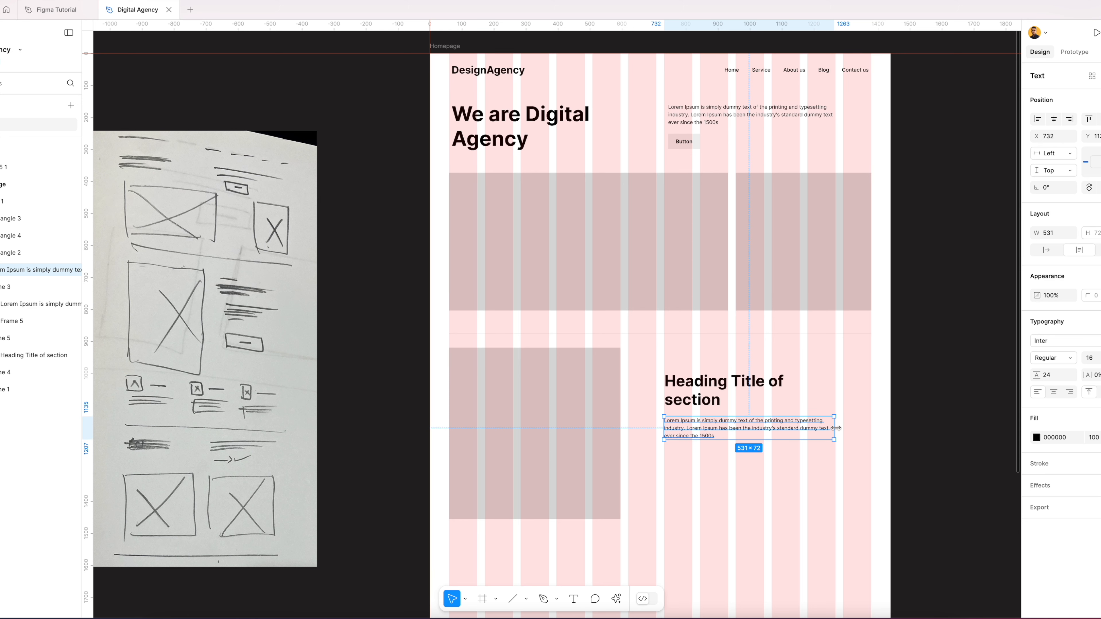
mouse_move(826, 429)
left_mouse_down()
mouse_move(800, 427)
mouse_move(830, 426)
left_mouse_up()
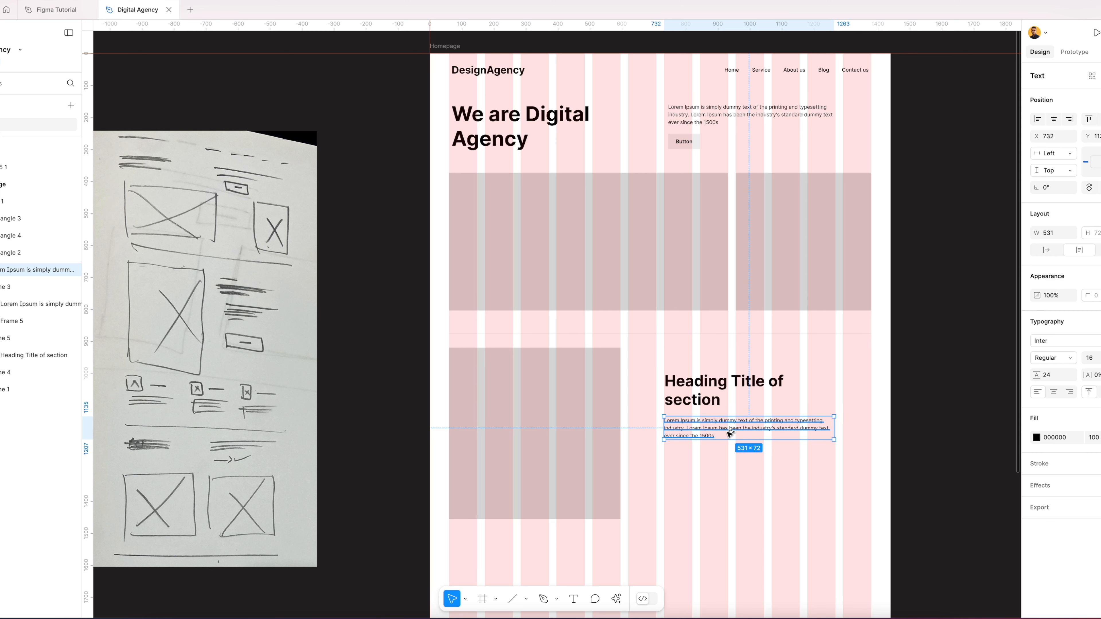
left_click_drag(732, 432, 733, 460, "alt")
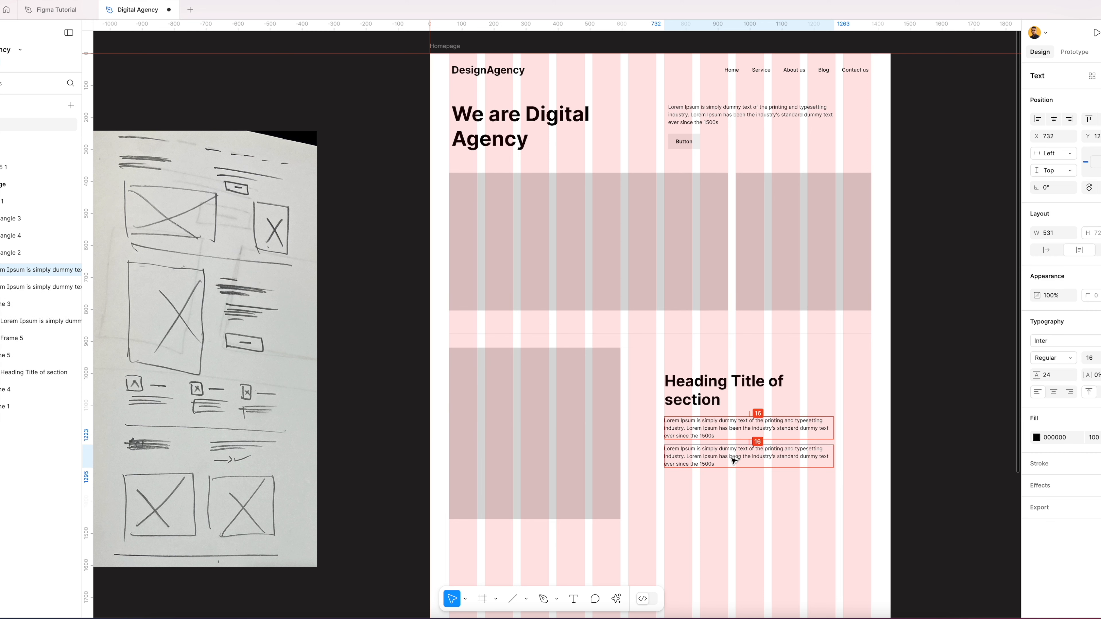
Copy the hero button below the two section paragraphs, aligned with their starting edge
left_click(681, 137)
left_click(686, 143)
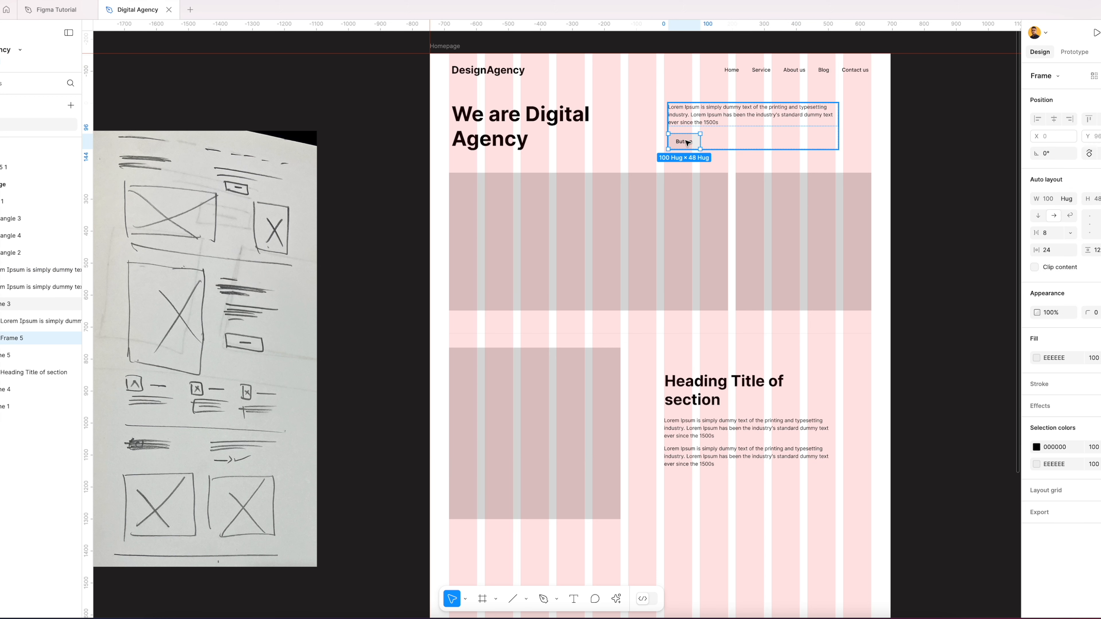
left_click_drag(687, 142, 1000, 360, "alt")
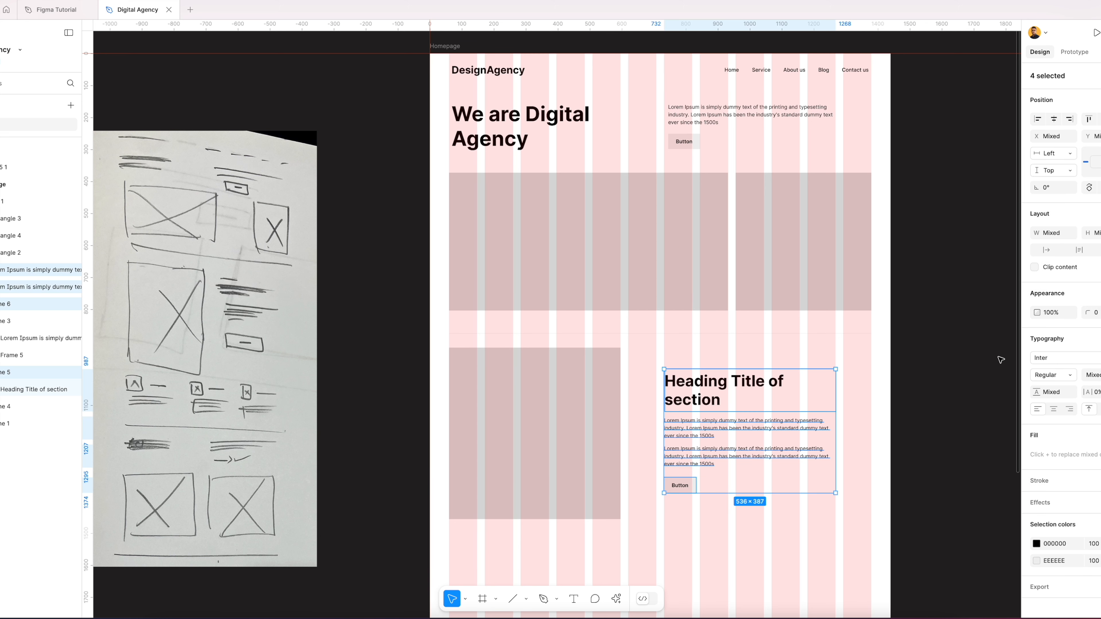
left_click(713, 360)
scroll(713, 360, "up", 5, "ctrl")
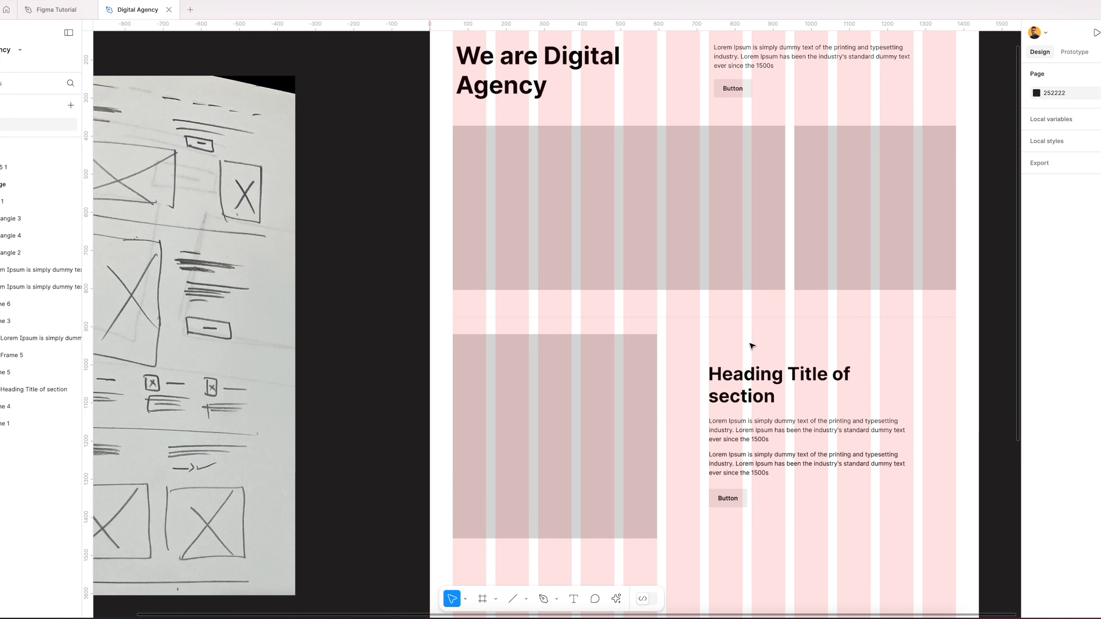
scroll(193, 259, "up", 5, "ctrl")
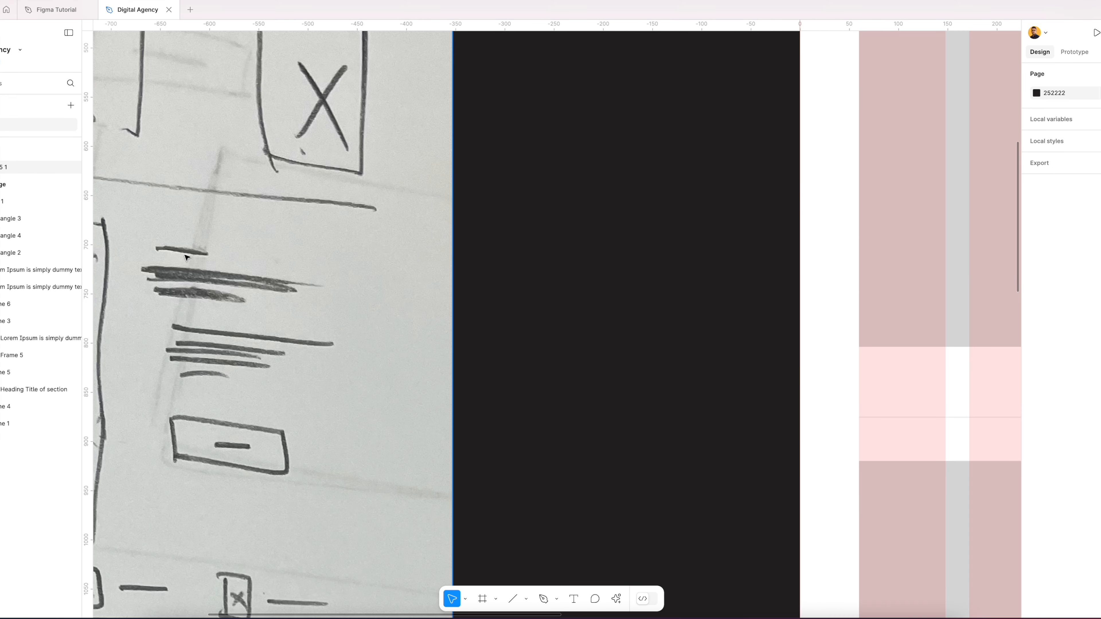
scroll(271, 296, "down", 5, "ctrl")
scroll(710, 430, "right", 10)
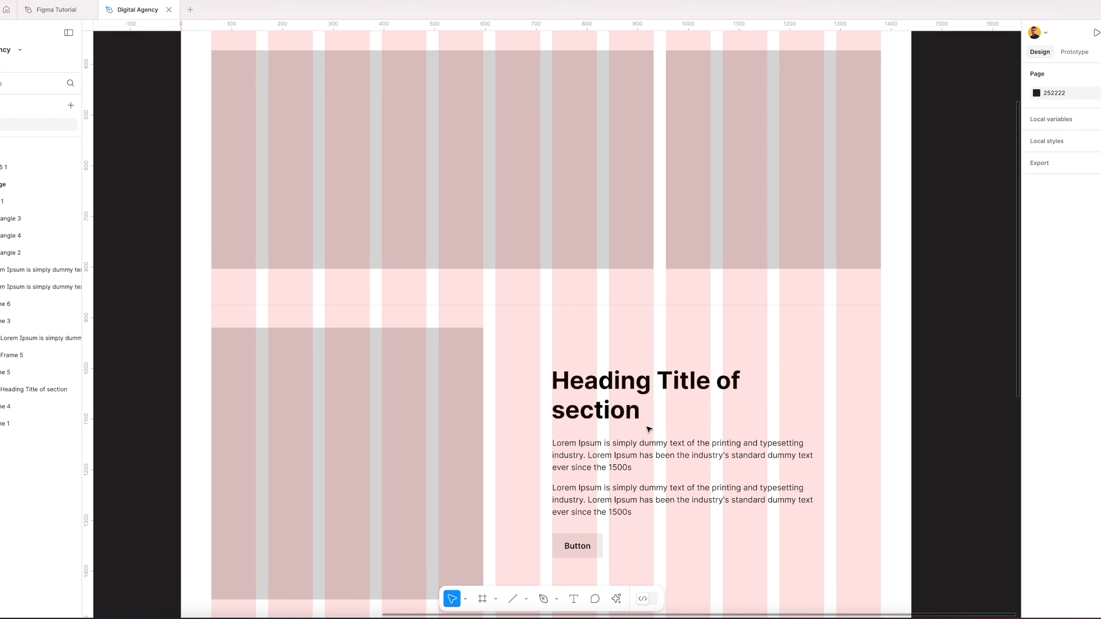
key("t")
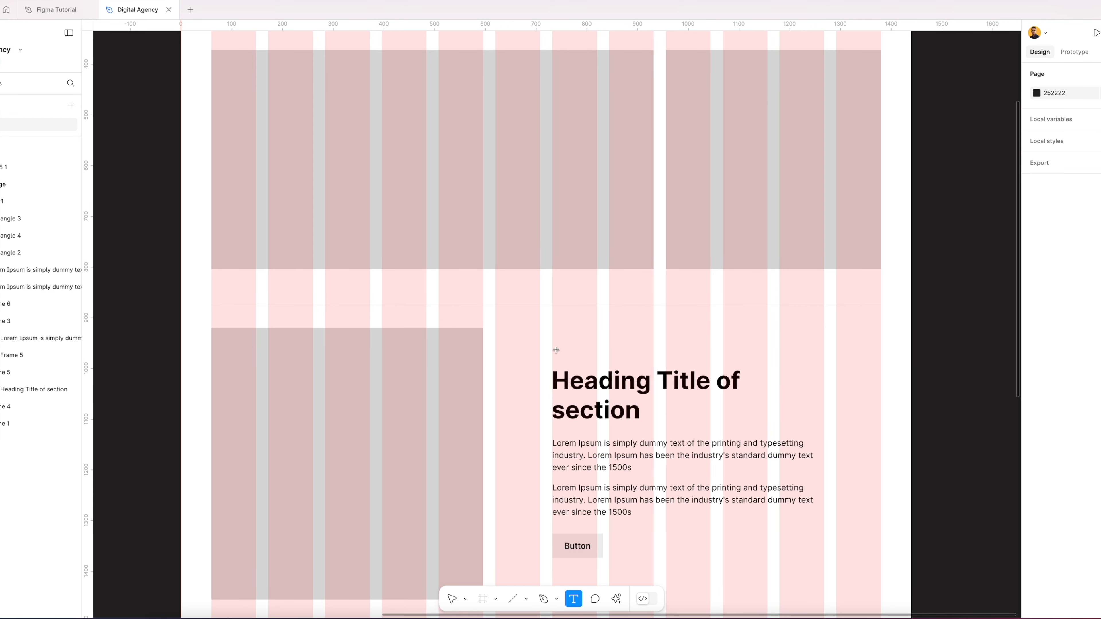
left_click(631, 387)
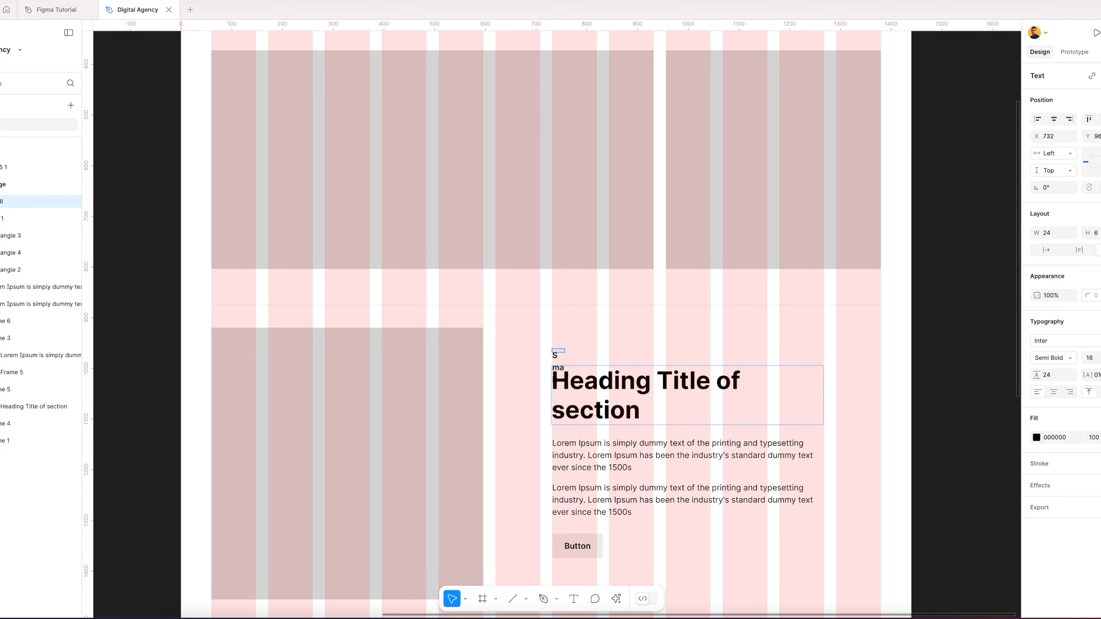
left_click(649, 354)
scroll(581, 349, "up", 5, "ctrl")
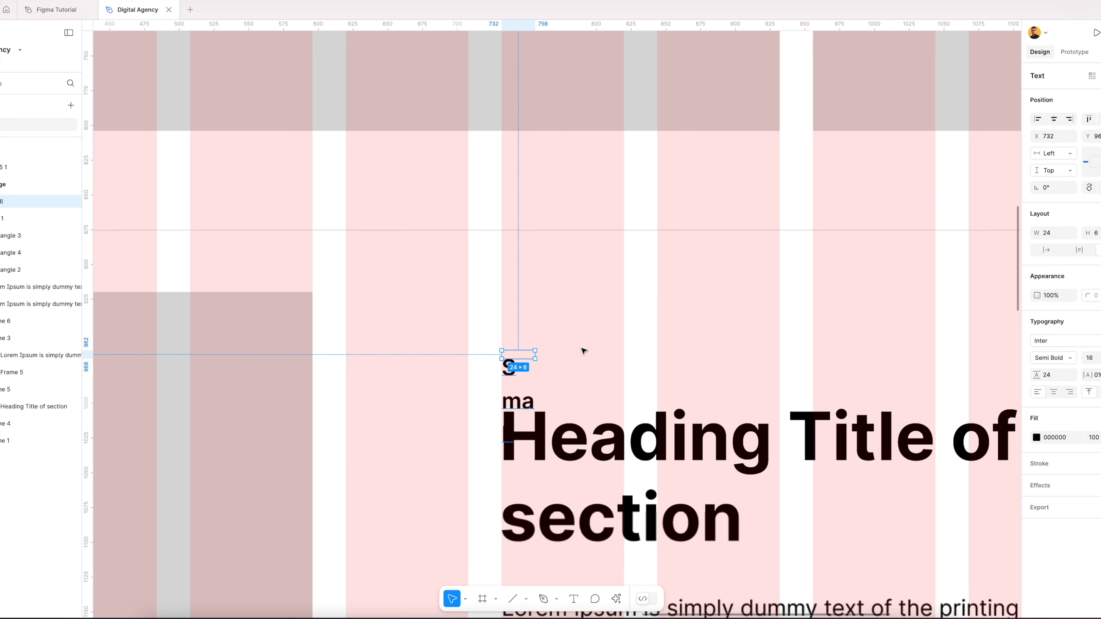
key("Delete")
Add a 16 px semi-bold text label above the section heading, reading "sub heding"
key("t")
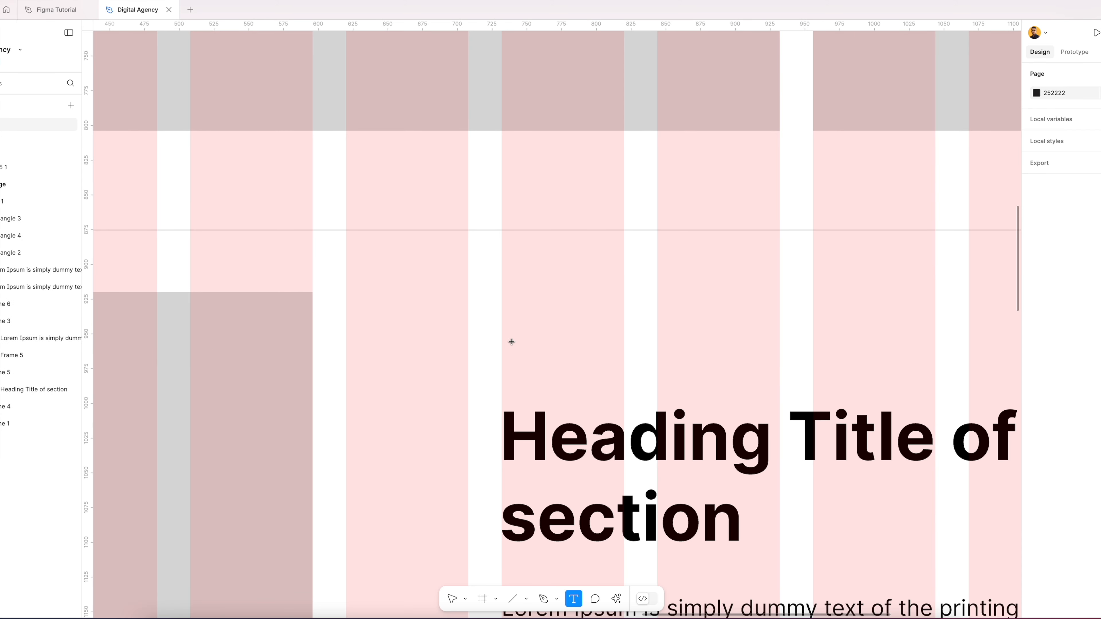
left_click(545, 371)
type("Small")
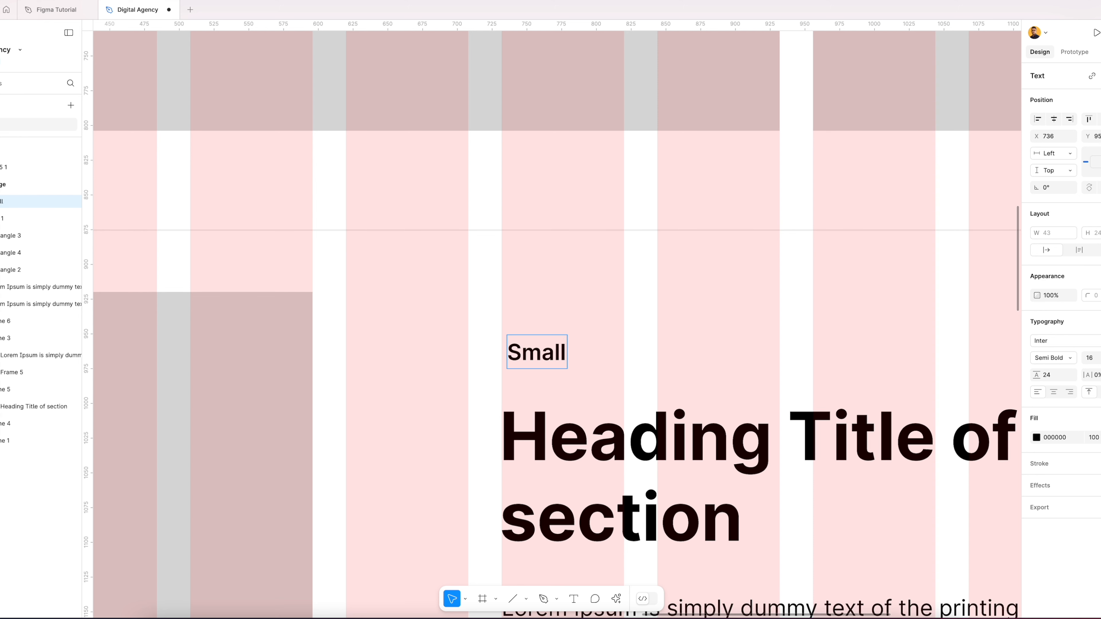
type(" titl")
key("BackSpace")
key("BackSpace")
key("BackSpace")
key("BackSpace")
key("ctrl+a")
type("sub heqading")
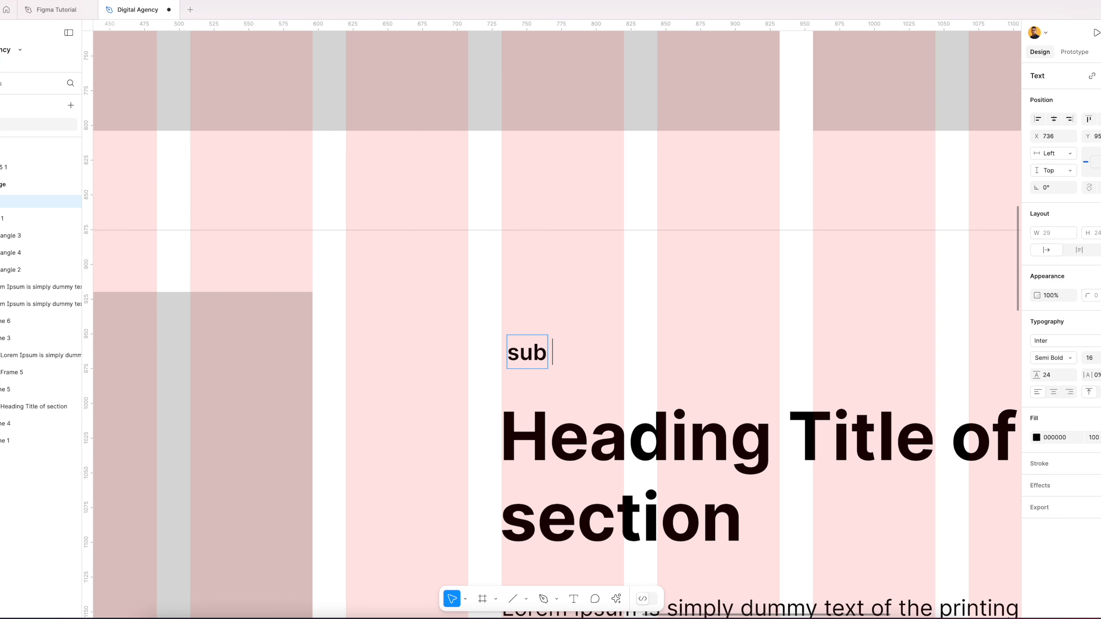
key("BackSpace")
key("BackSpace")
key("BackSpace")
key("BackSpace")
key("BackSpace")
key("BackSpace")
key("BackSpace")
key("BackSpace")
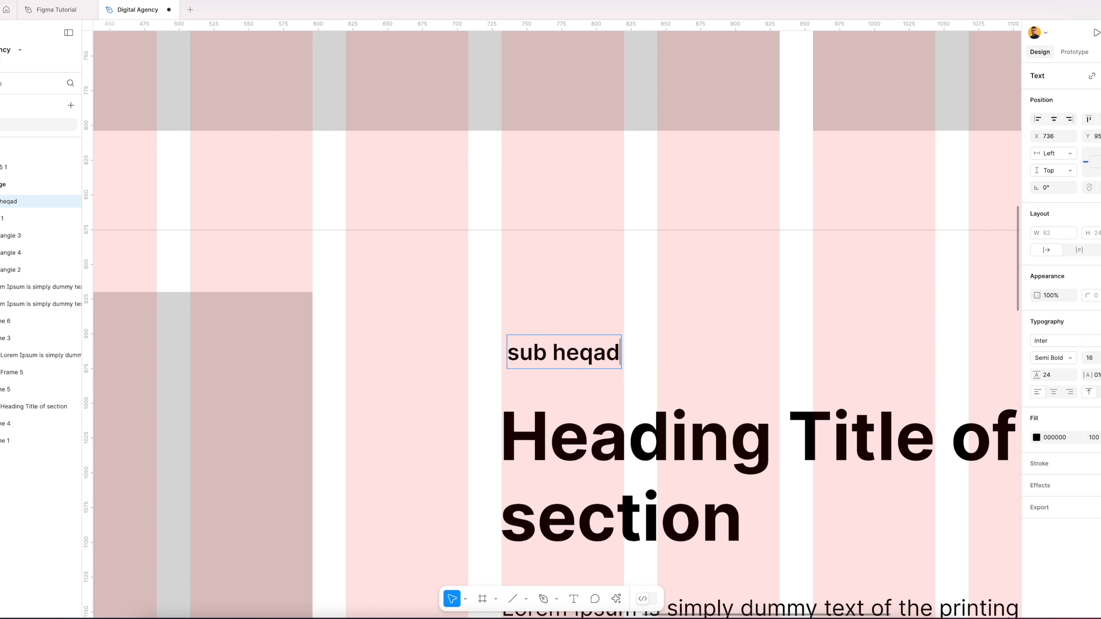
type("heding")
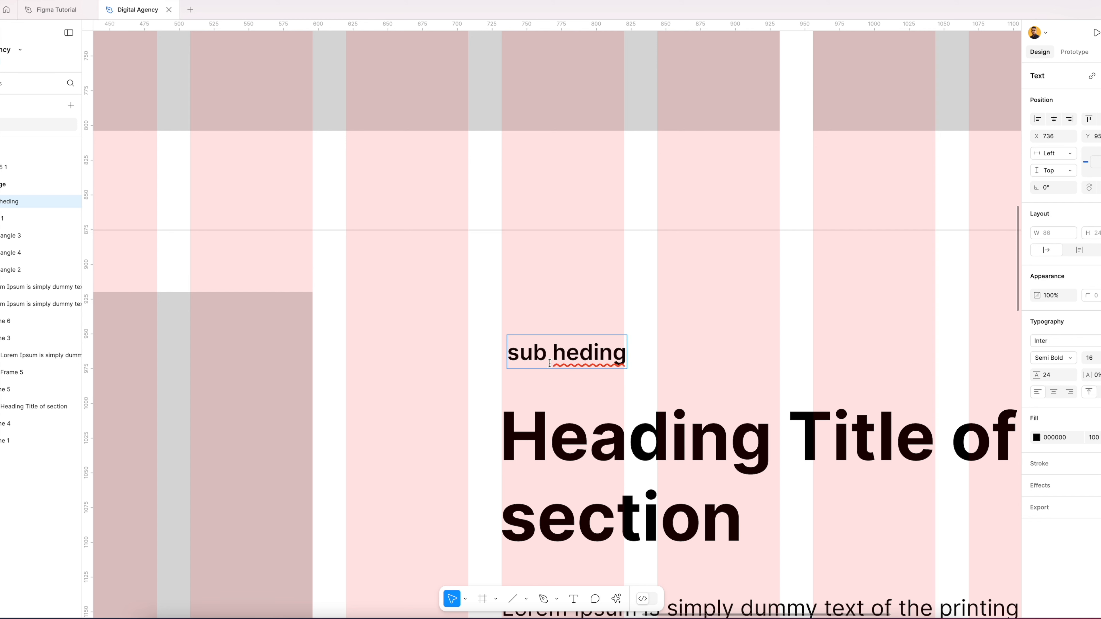
Correct the label's misspelled word to "heading" and capitalize its first letter, giving "Sub heading"
right_click(581, 355)
left_click(602, 363)
left_click(604, 320)
double_click(583, 354)
key("Left")
key("shift+Right")
type("S")
left_click(600, 318)
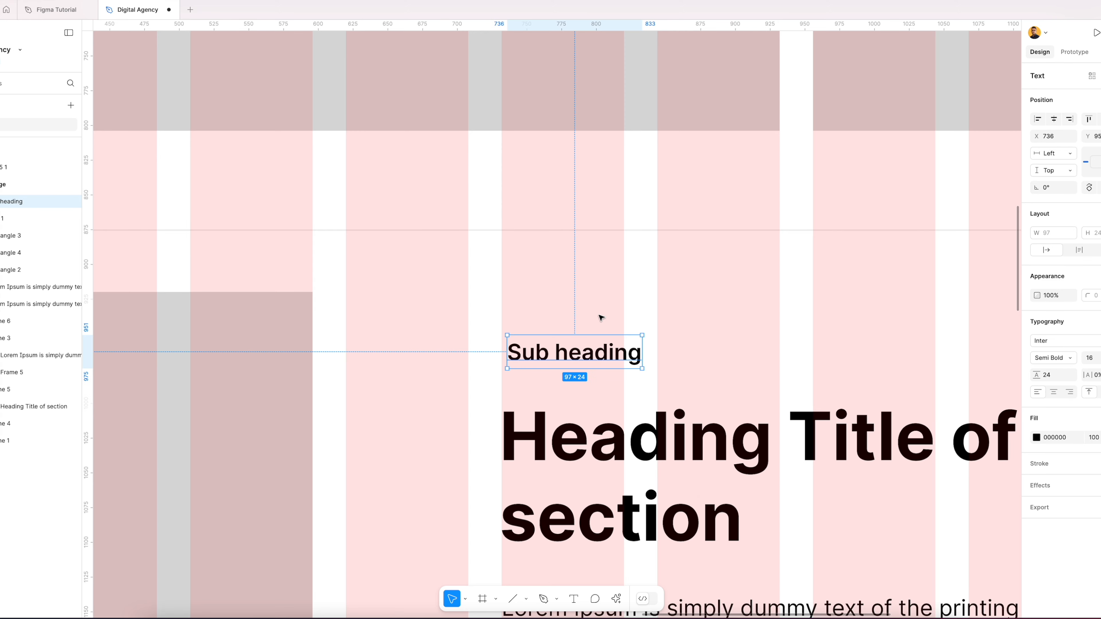
left_click(601, 318)
Wrap the section's two Lorem Ipsum paragraphs in one auto layout frame
scroll(664, 315, "down", 10)
left_click(675, 340)
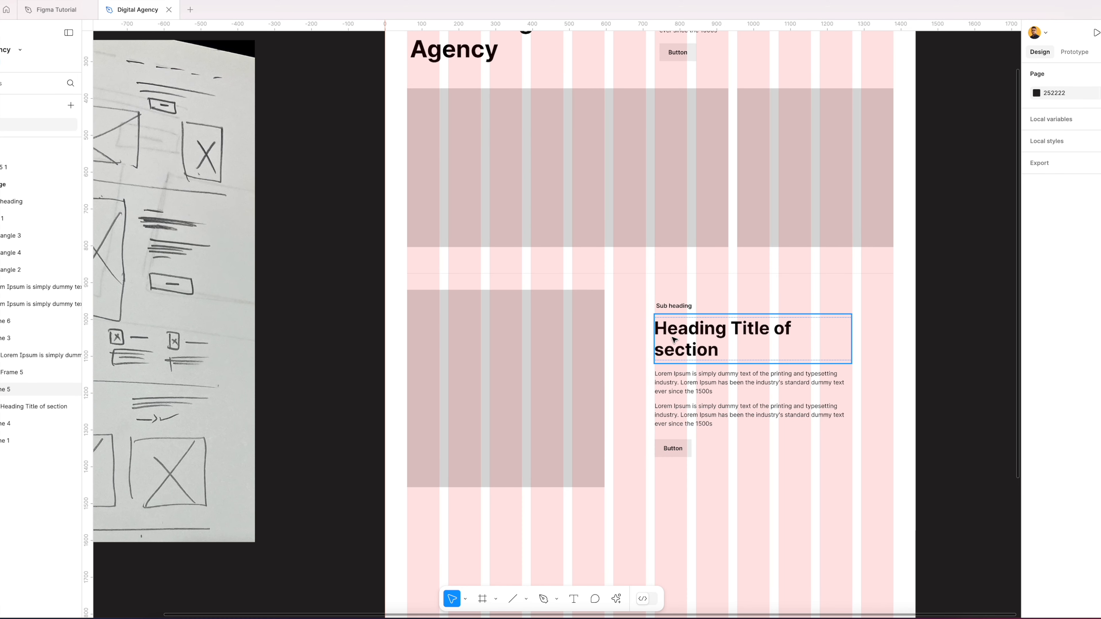
left_click(687, 373)
left_click(687, 412, "shift")
key("shift+a")
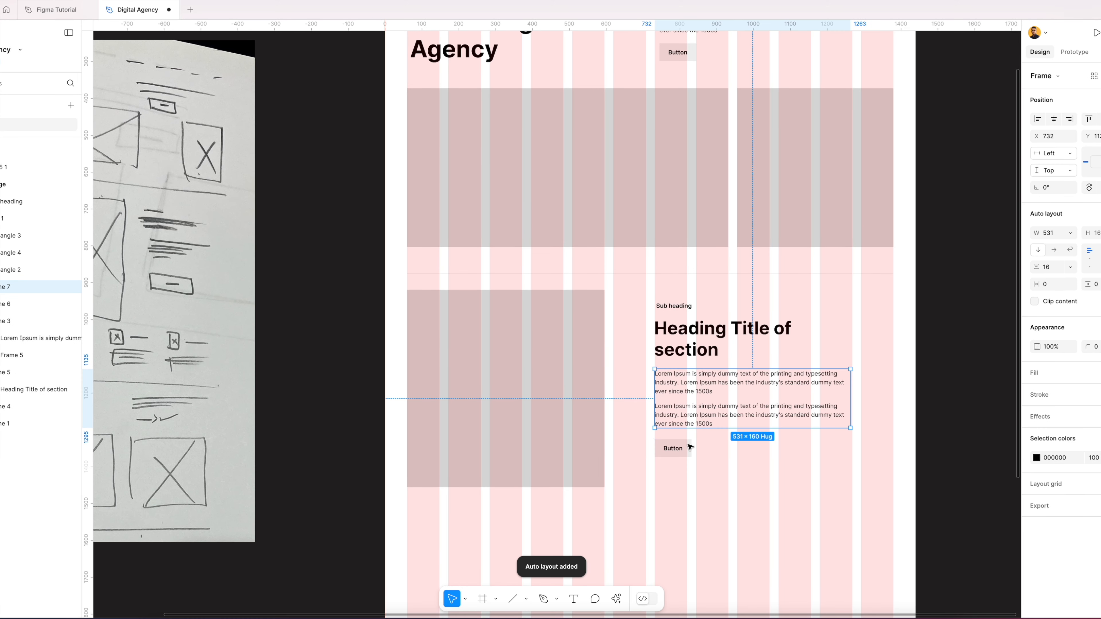
left_click(689, 447)
left_click(691, 492)
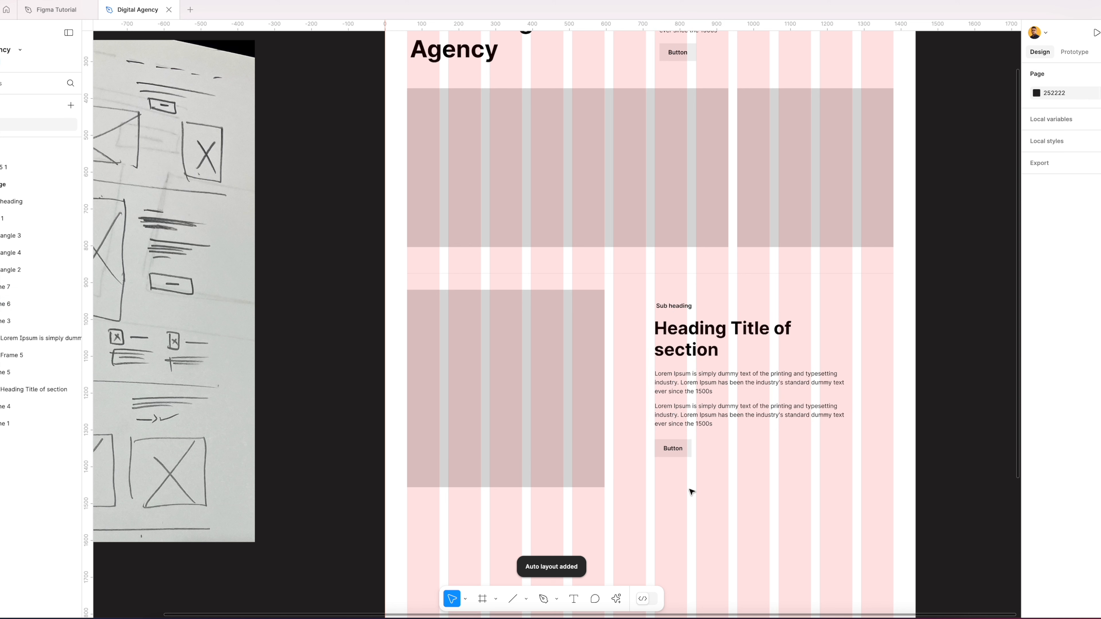
Wrap the "Sub heading" label in an auto layout frame with horizontal and vertical padding of 0
left_click(673, 305)
key("shift+a")
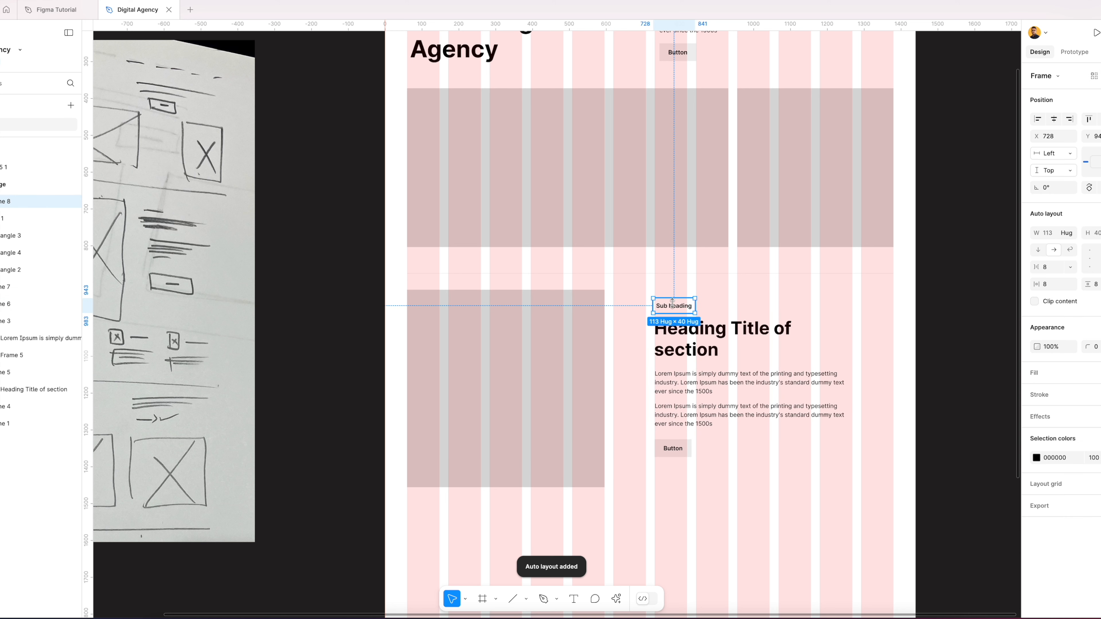
left_click(1046, 267)
key("Tab")
type("0")
key("Tab")
type("0")
key("Return")
left_click(764, 310)
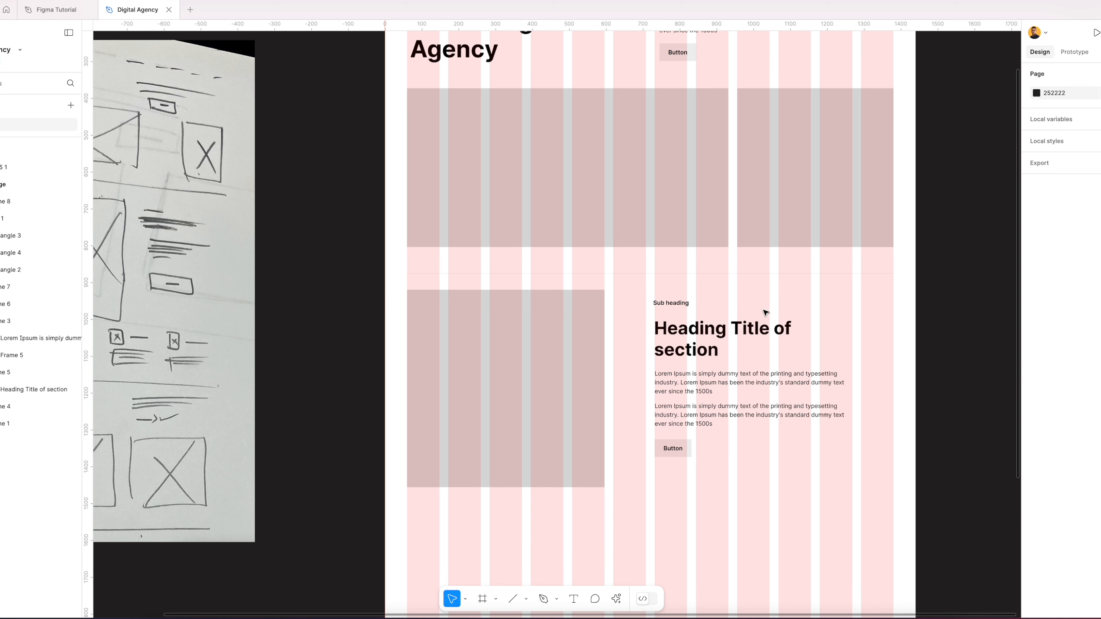
Set the item spacing and the padding of the "Heading Title of section" frame to 0
scroll(765, 312, "up", 3)
left_click(754, 320)
left_click(1046, 268)
type("0")
key("Return")
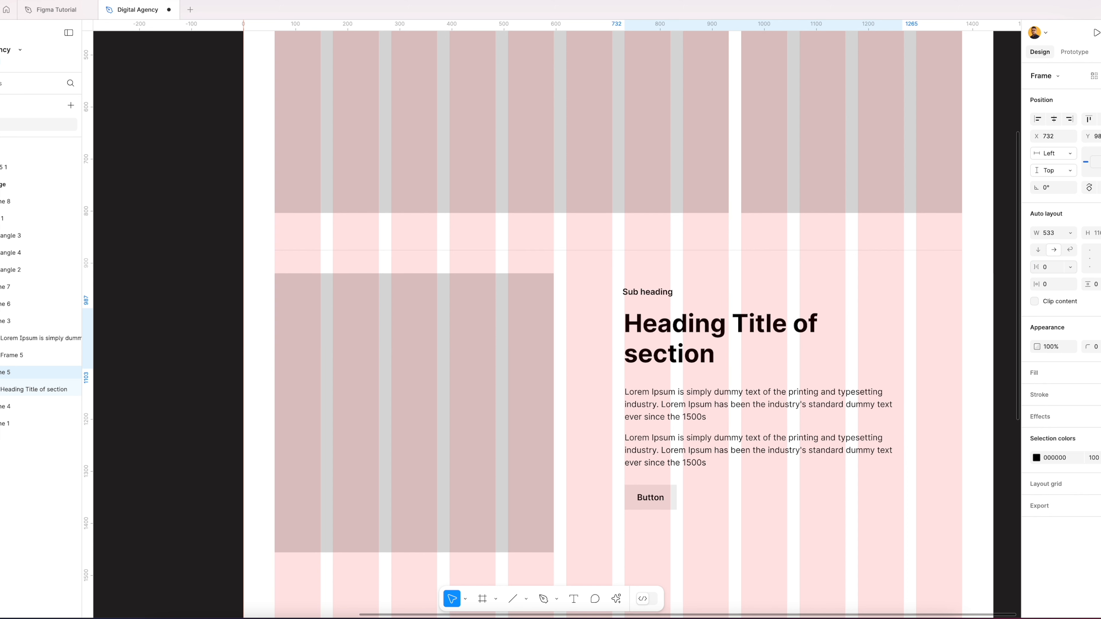
Wrap the sub heading, heading, paragraphs and button in one vertical auto layout frame with a spacing of 24
left_click(612, 294)
left_click_drag(612, 293, 890, 504)
left_click_drag(598, 284, 653, 522)
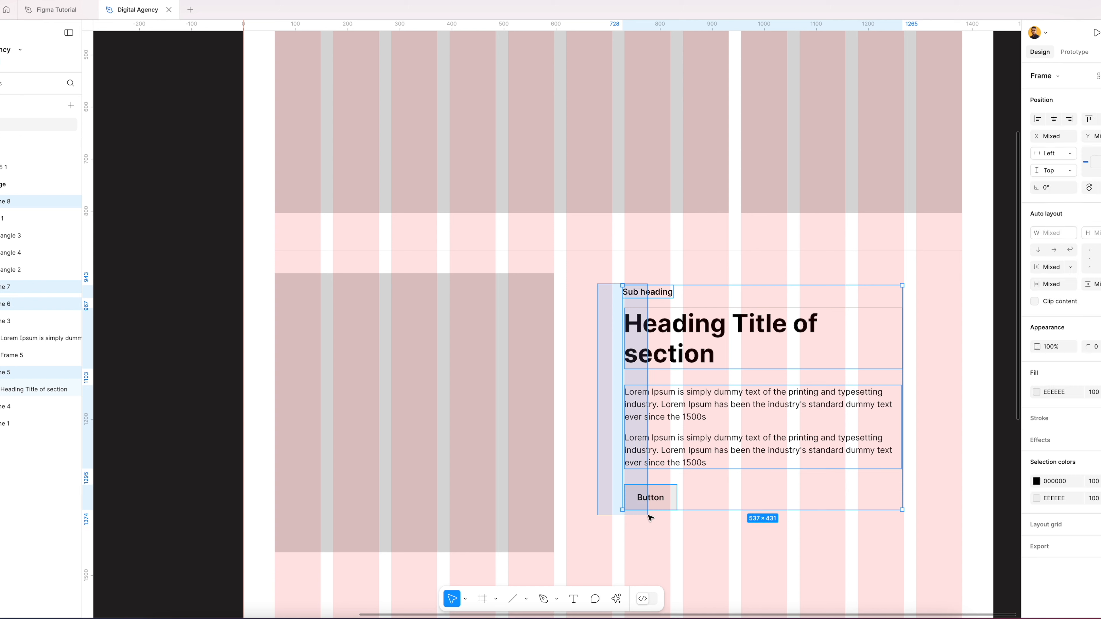
key("shift+a")
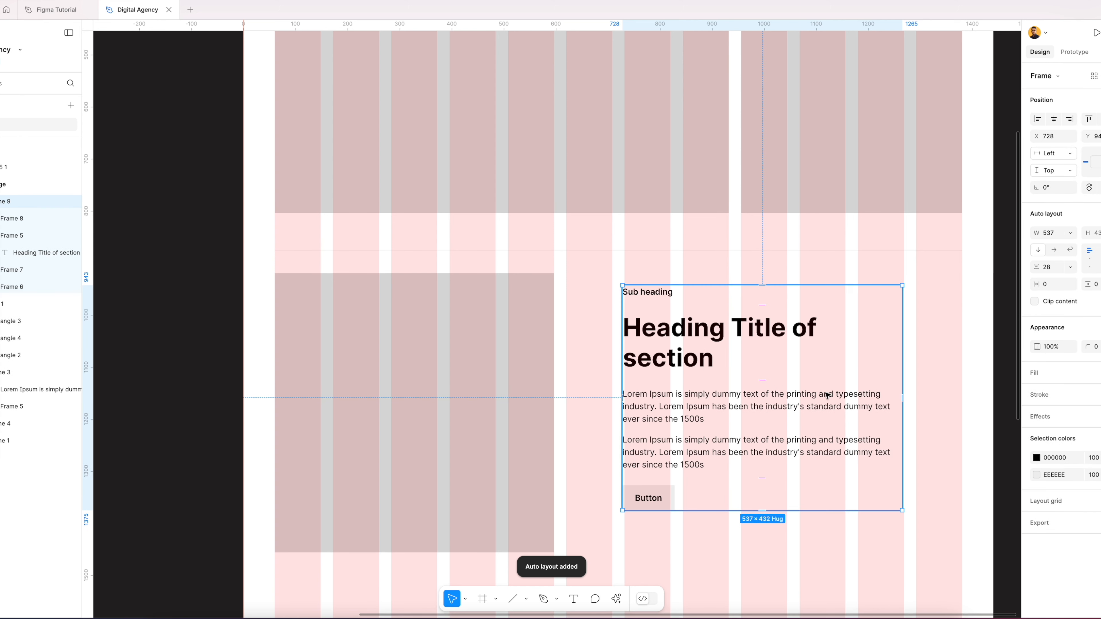
left_click(1050, 271)
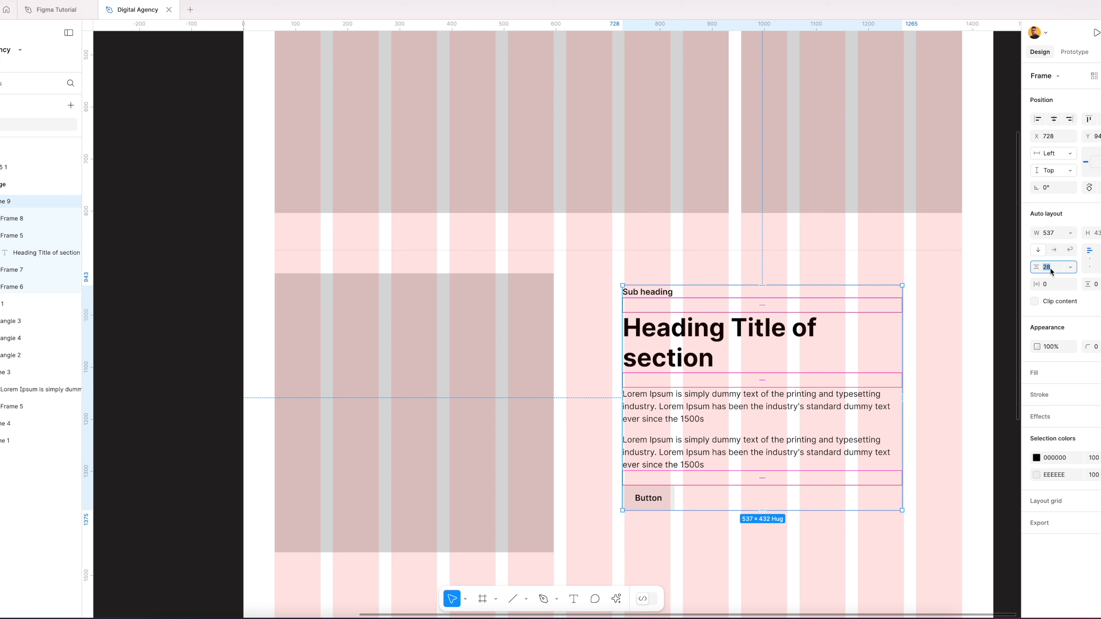
type("24")
key("Tab")
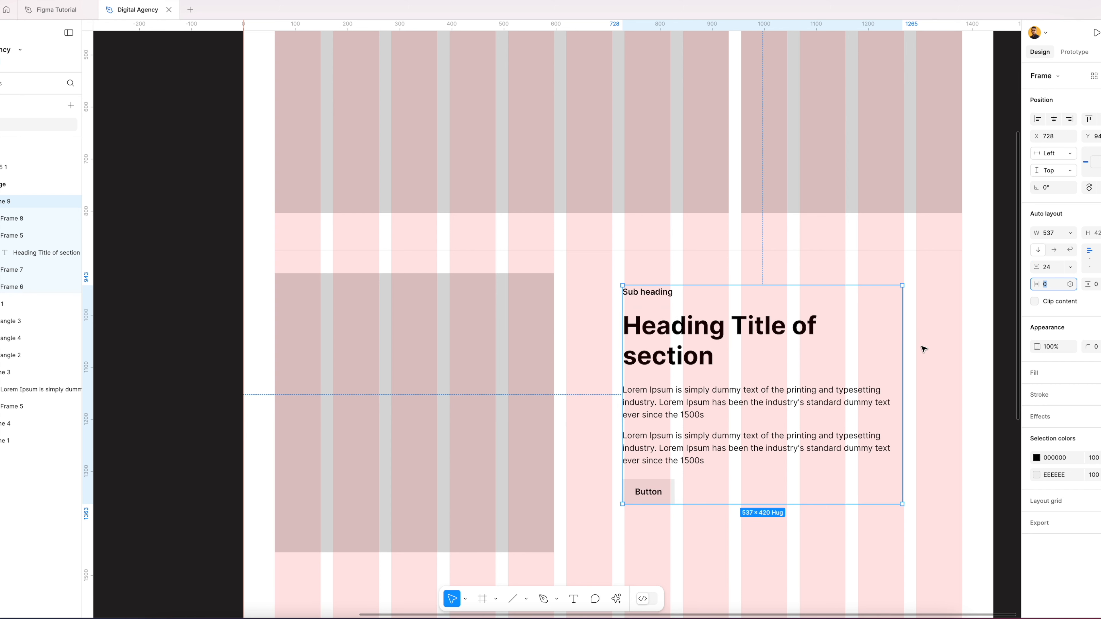
Move the section's text block onto the column edge at X 732 and hide the layout grids
left_click(926, 346)
left_click_drag(732, 401, 732, 403)
left_click(718, 539)
key("shift+g")
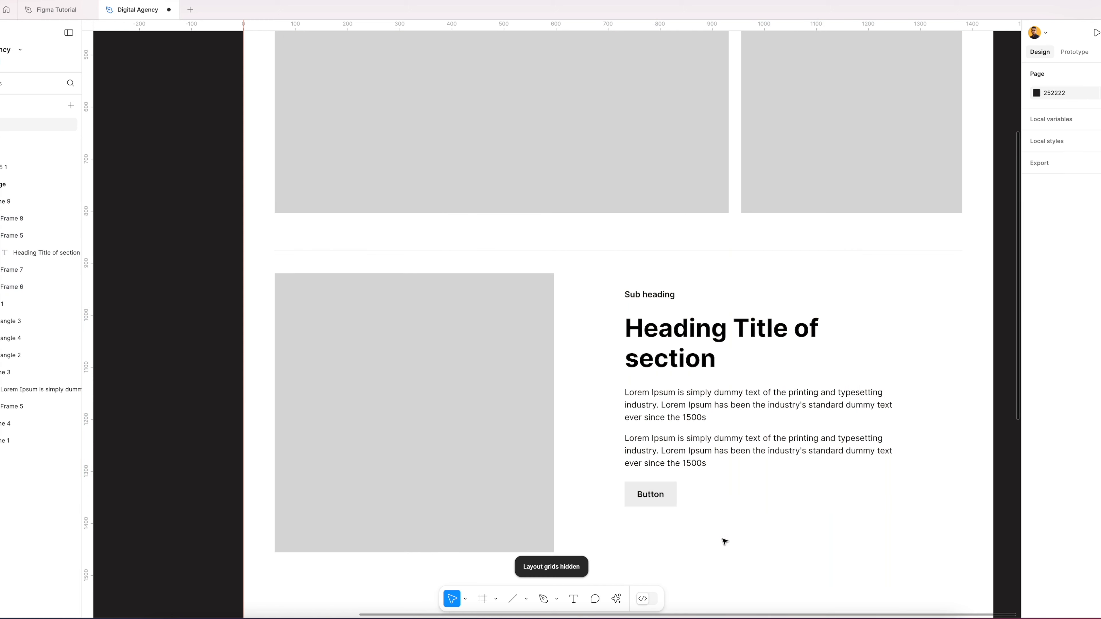
Wrap the section heading and the paragraphs in a nested vertical auto layout frame with a spacing of 16
scroll(757, 522, "up", 3)
scroll(724, 388, "right", 1)
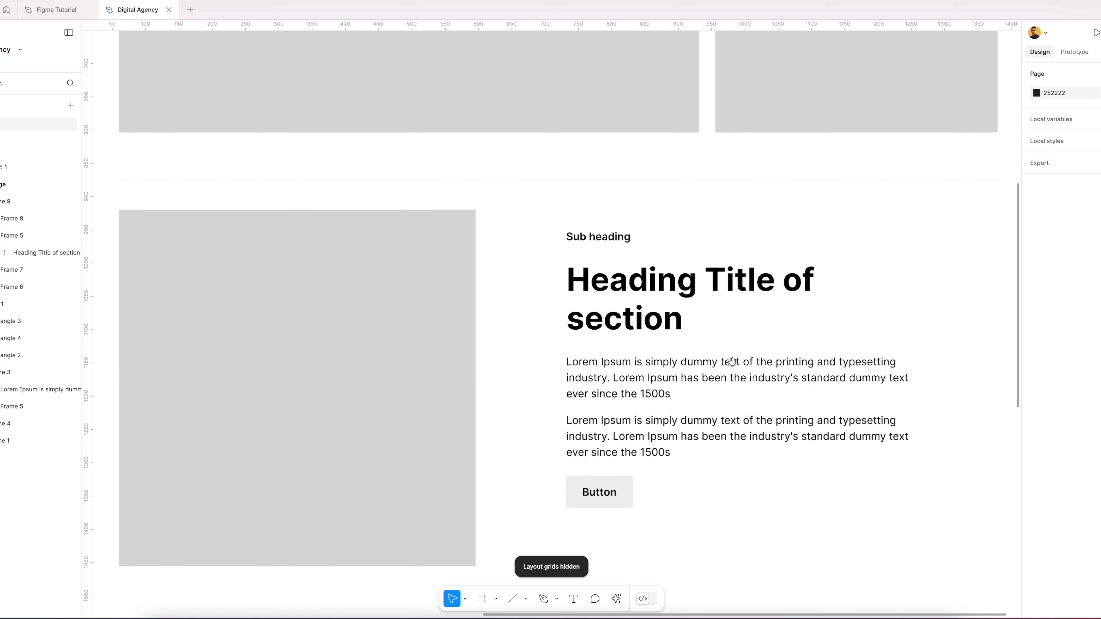
double_click(656, 375)
left_click(654, 320, "shift")
key("shift+a")
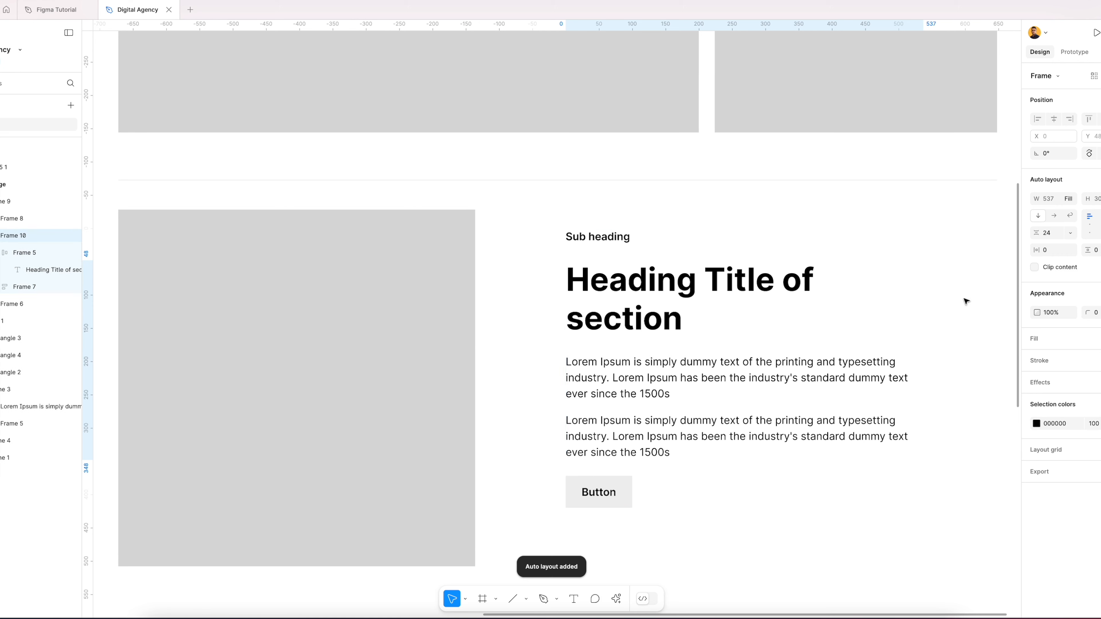
left_click(1047, 234)
type("16")
key("Tab")
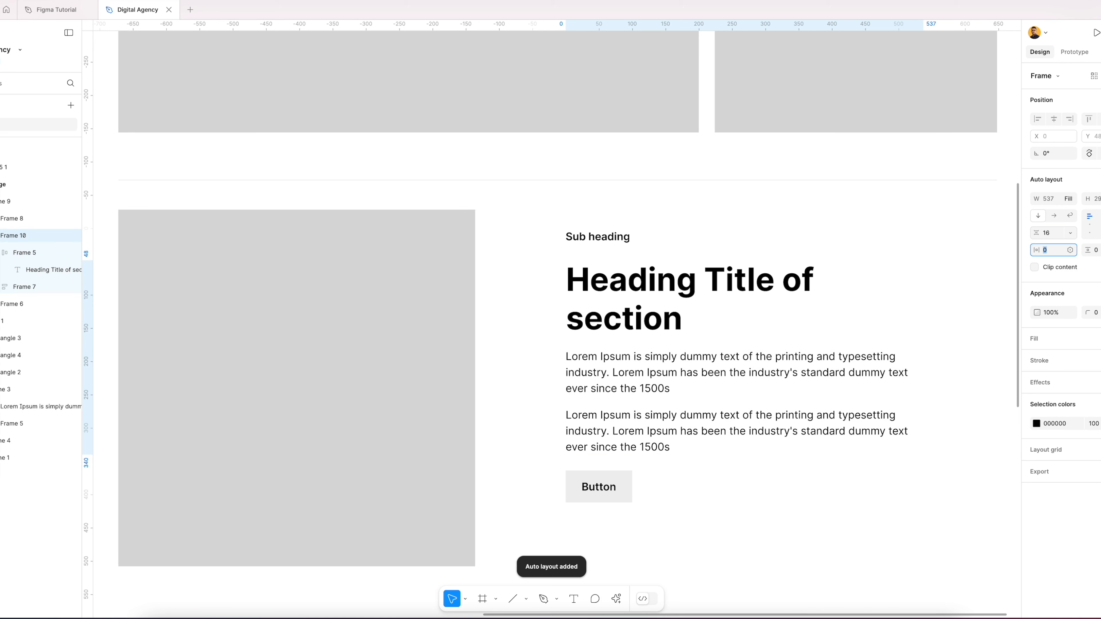
Set the vertical spacing of the section's outer text frame to 32
left_click(636, 249)
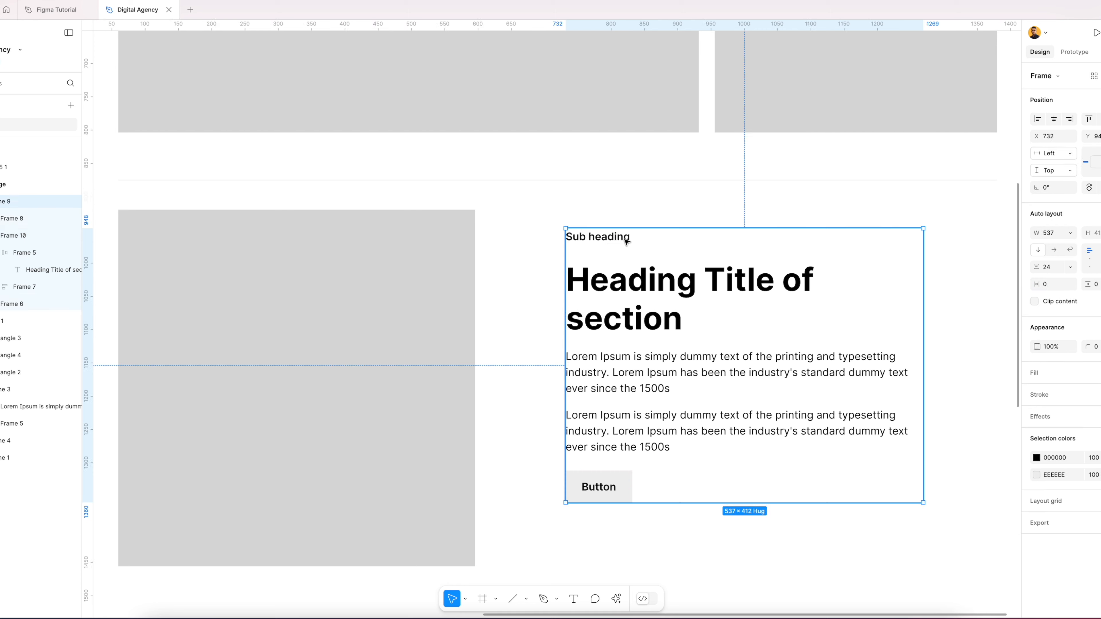
left_click(1049, 268)
type("32")
key("Return")
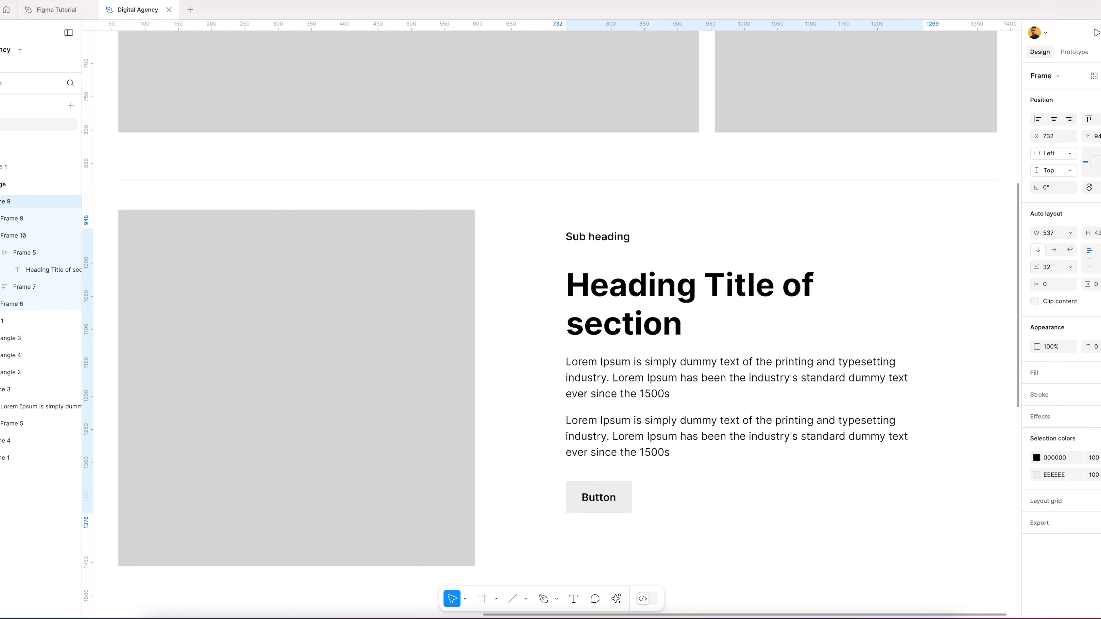
left_click(549, 333)
Show the layout grids again and clear the selection of the image placeholder and text block
scroll(759, 337, "down", 4)
left_click_drag(707, 373, 736, 385)
left_click(553, 288)
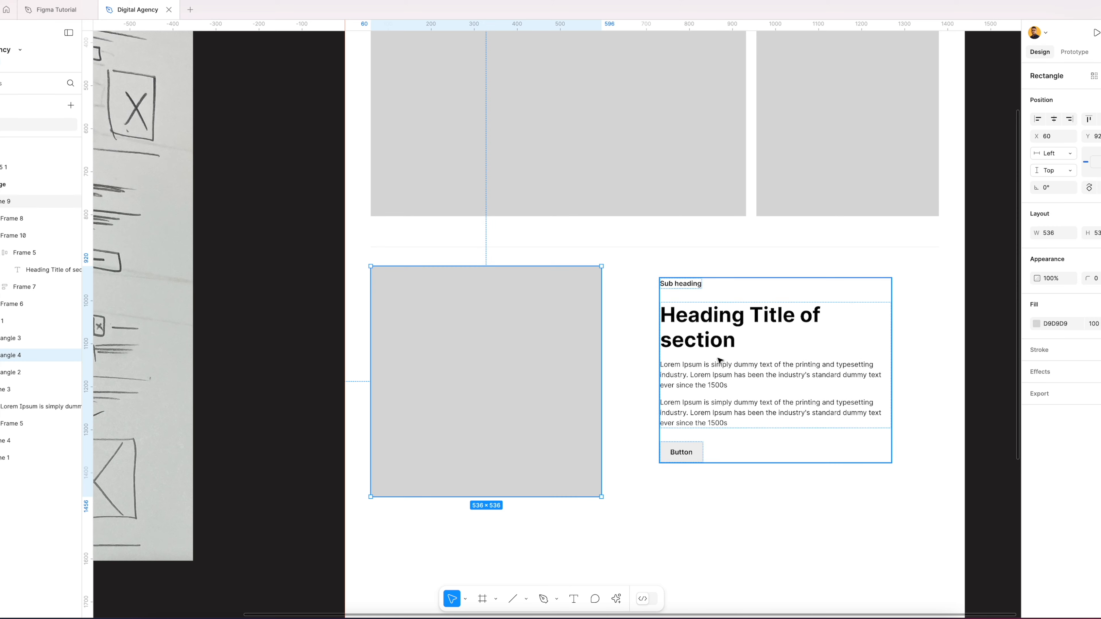
left_click(719, 360, "shift")
key("ctrl+shift+4")
left_click(916, 313)
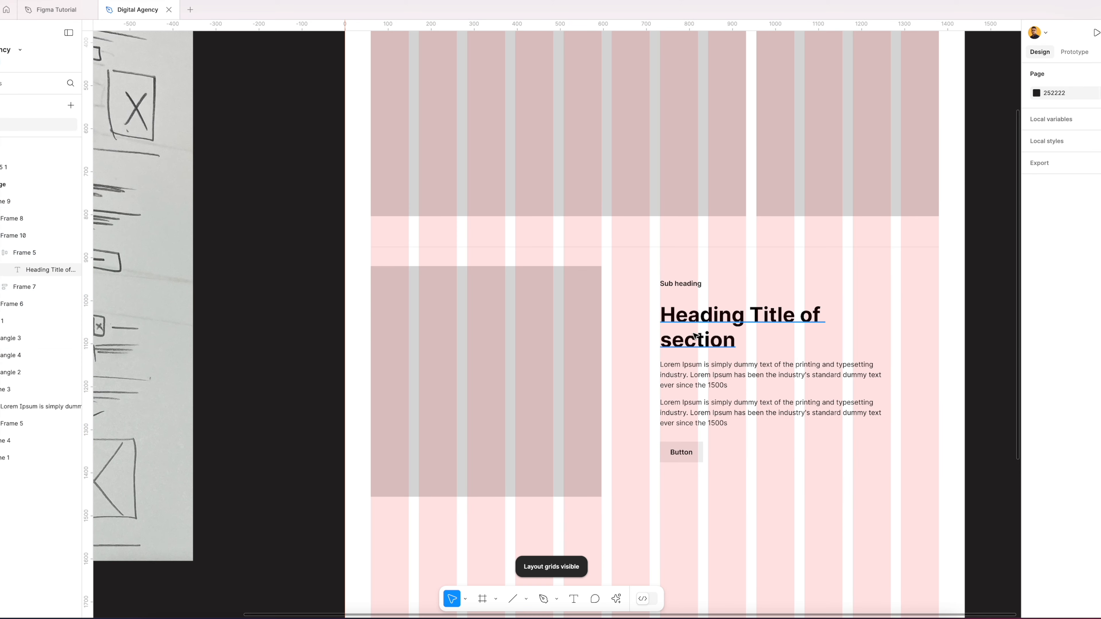
Align the large image placeholder and the section's text block on their vertical centres, and hide the layout grids
scroll(696, 335, "down", 3)
left_click_drag(462, 311, 791, 351)
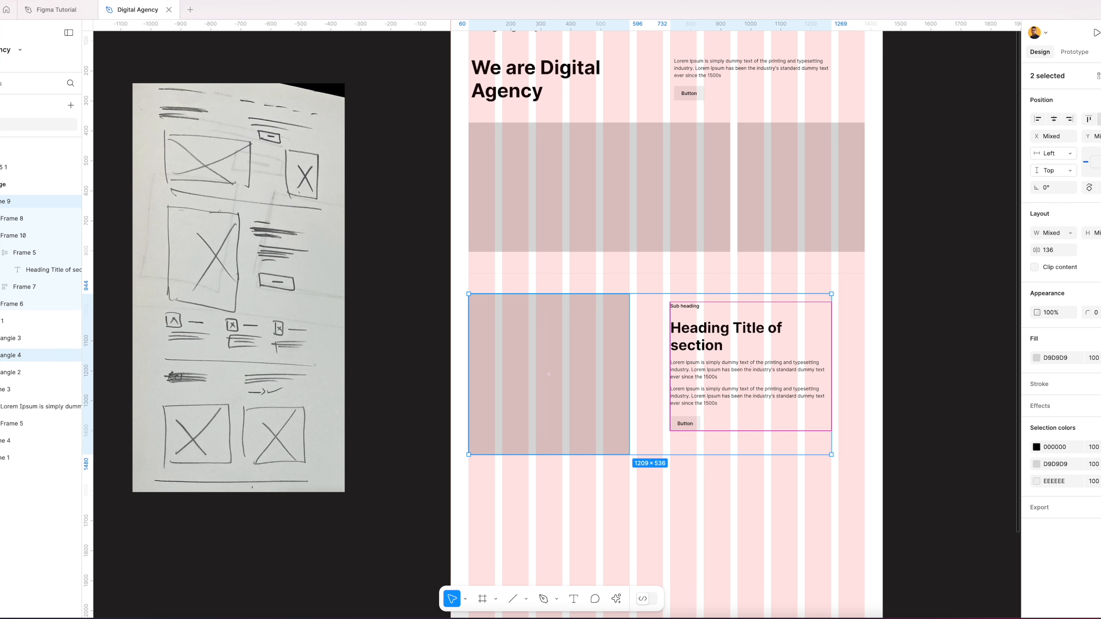
key("alt+v")
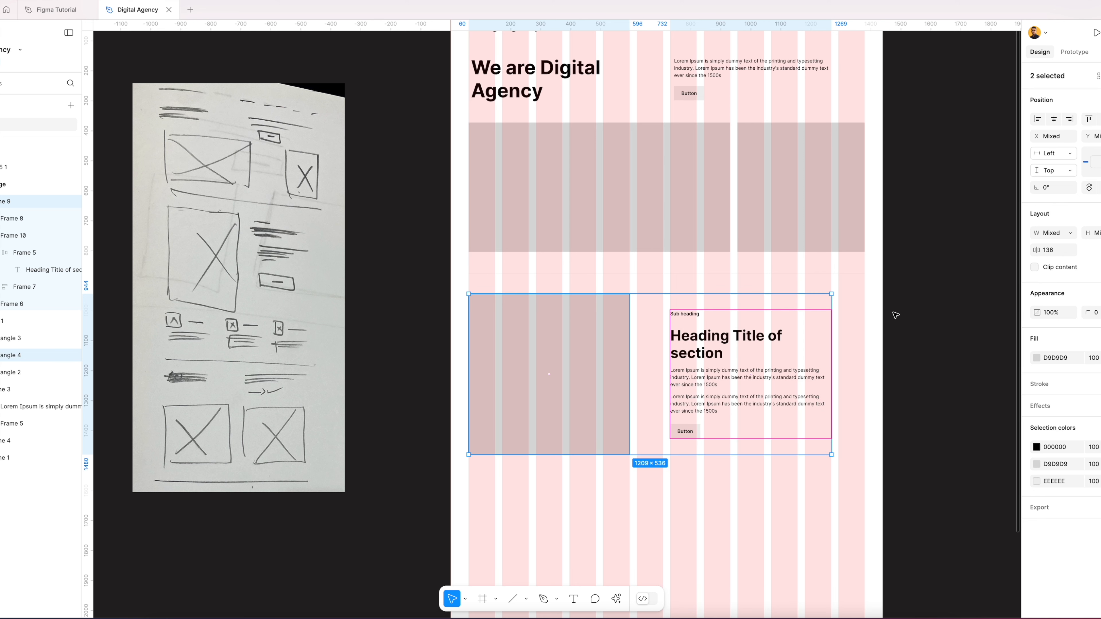
key("Escape")
key("ctrl+g")
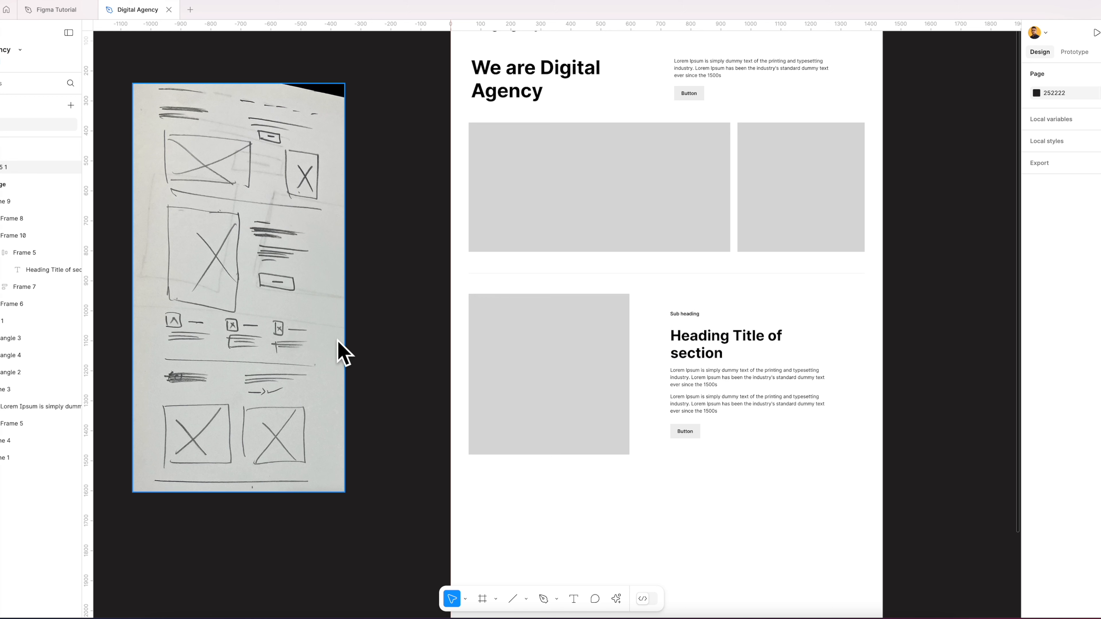
scroll(745, 374, "down", 3)
mouse_move(709, 467)
left_mouse_down()
mouse_move(700, 384)
mouse_move(669, 383)
mouse_move(722, 383)
mouse_move(707, 401)
mouse_move(768, 417)
mouse_move(719, 422)
left_mouse_up()
scroll(690, 346, "up", 5)
scroll(695, 439, "up", 3)
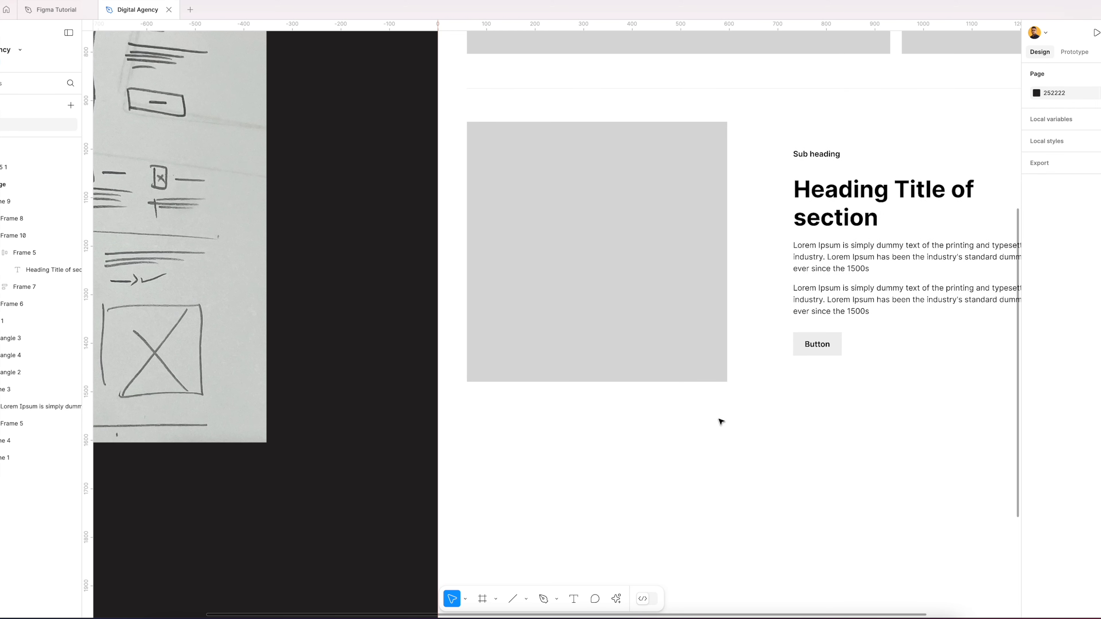
scroll(720, 423, "down", 3)
left_click(826, 237)
left_click(824, 243)
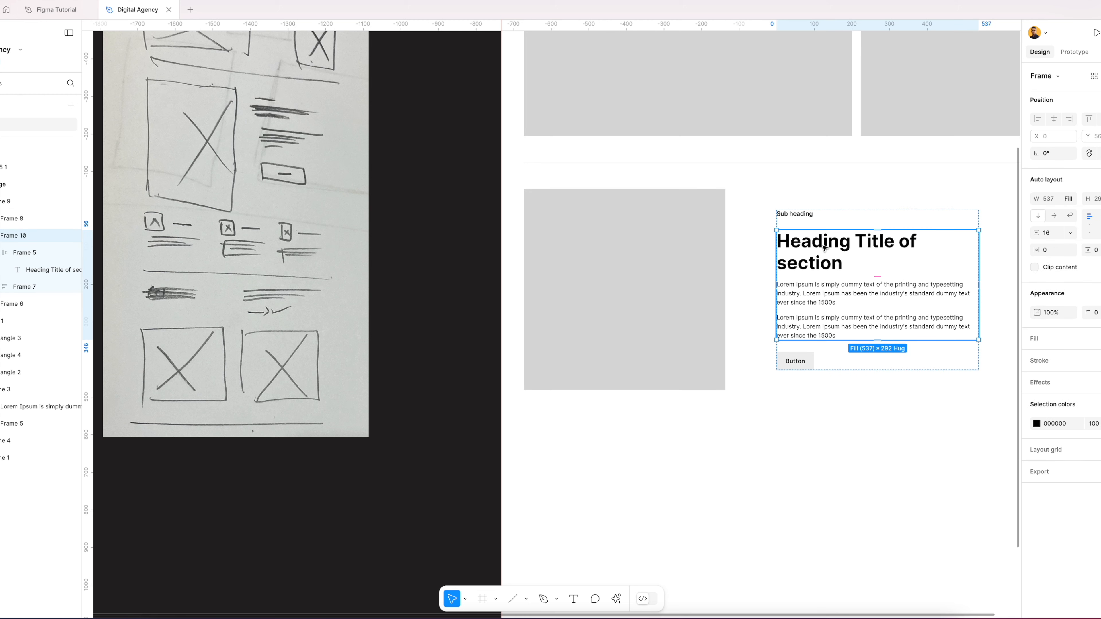
left_click(807, 407)
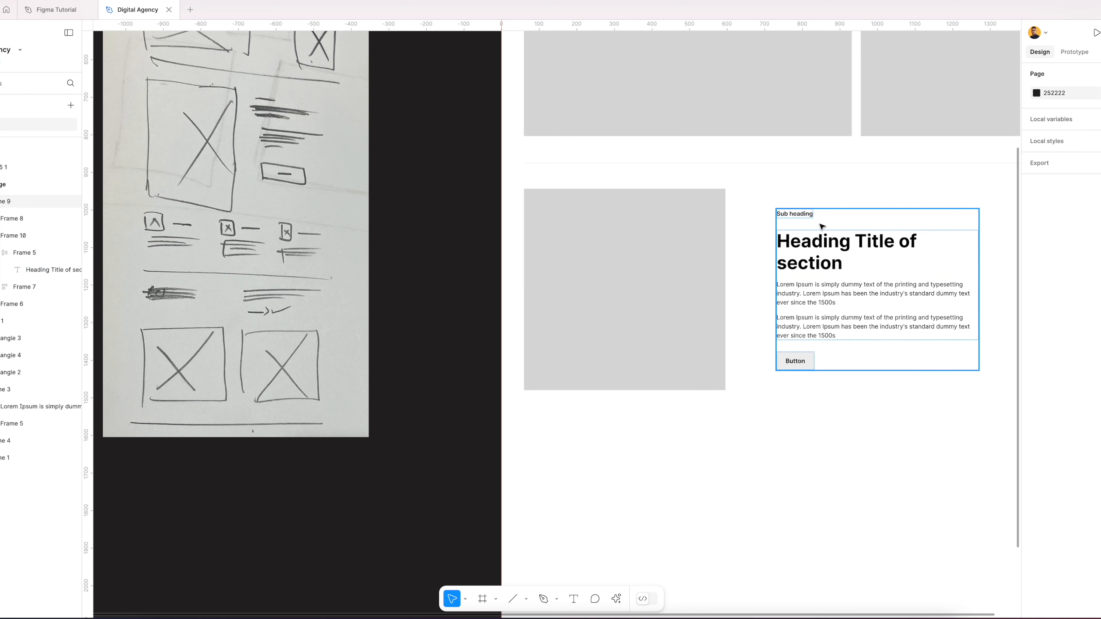
left_click(804, 218)
left_click(807, 262)
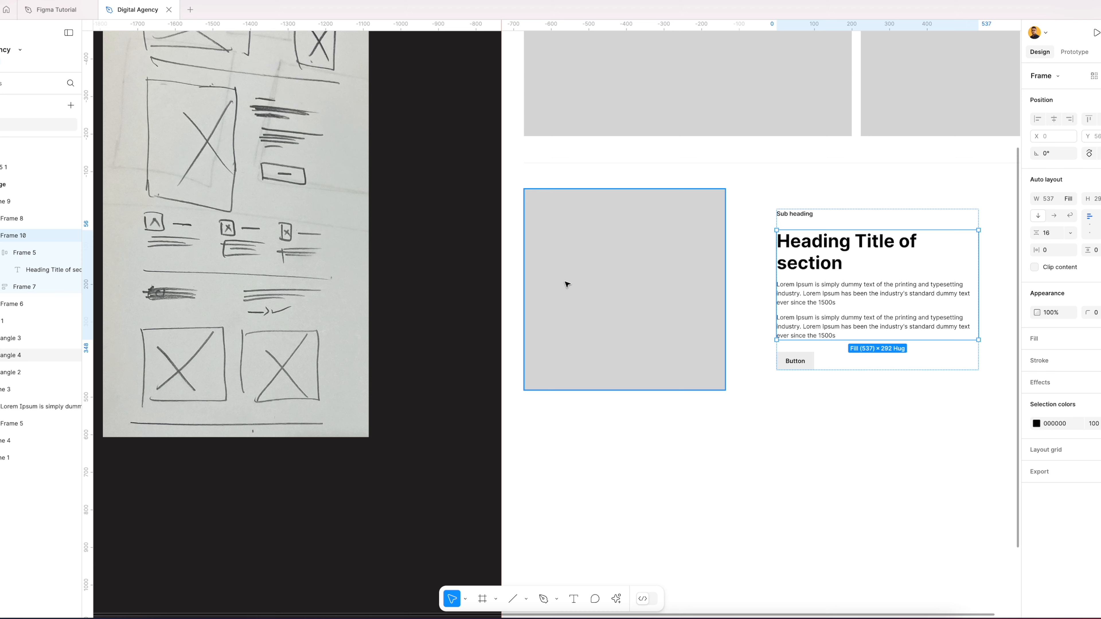
Duplicate the large square image placeholder directly below itself and set the copy's size to 104 by 104
left_click(634, 313)
left_click_drag(632, 378, 639, 530)
scroll(688, 430, "down", 3)
left_click(1052, 236)
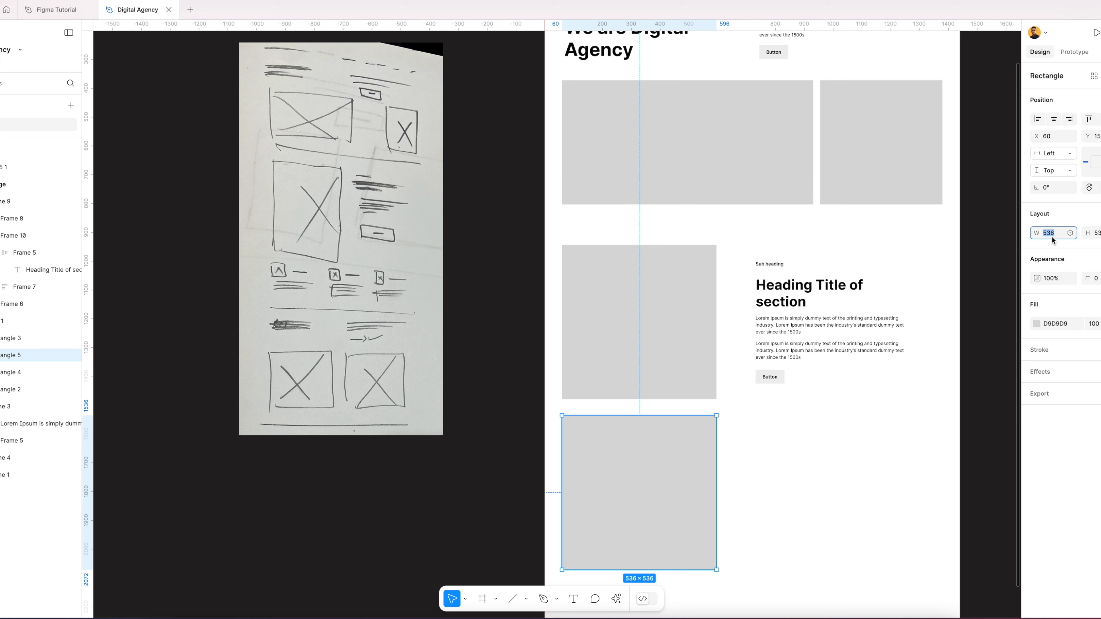
type("104")
key("Tab")
type("104")
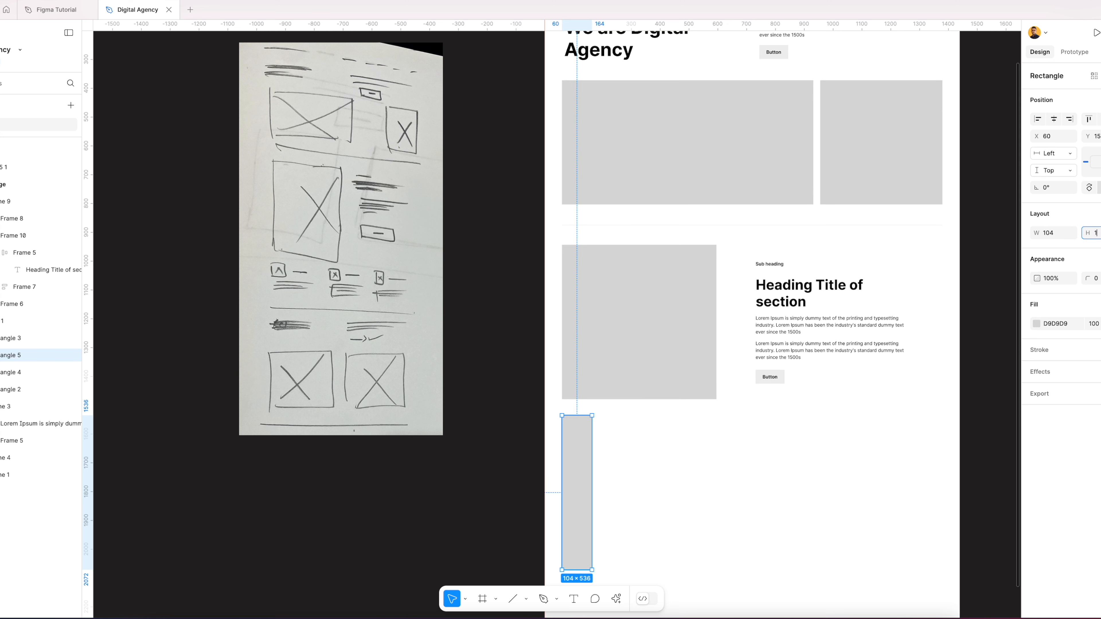
key("Return")
scroll(639, 431, "up", 1)
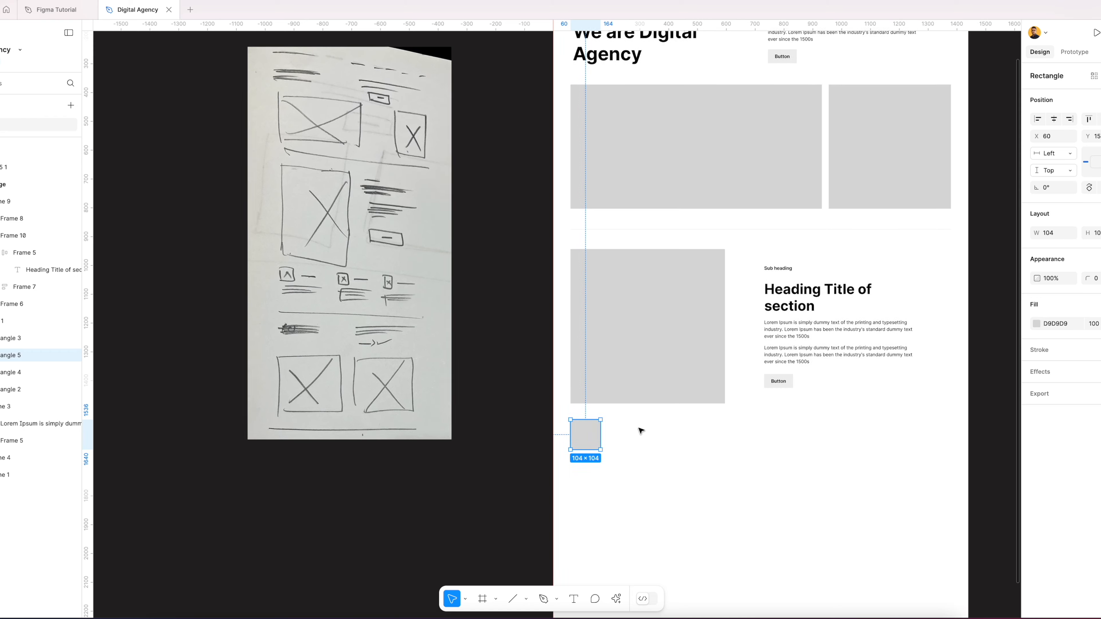
Resize the small square placeholder below the image to 96 by 96
left_click(640, 433)
scroll(614, 446, "up", 4)
left_click_drag(665, 422, 591, 401)
left_click(513, 428)
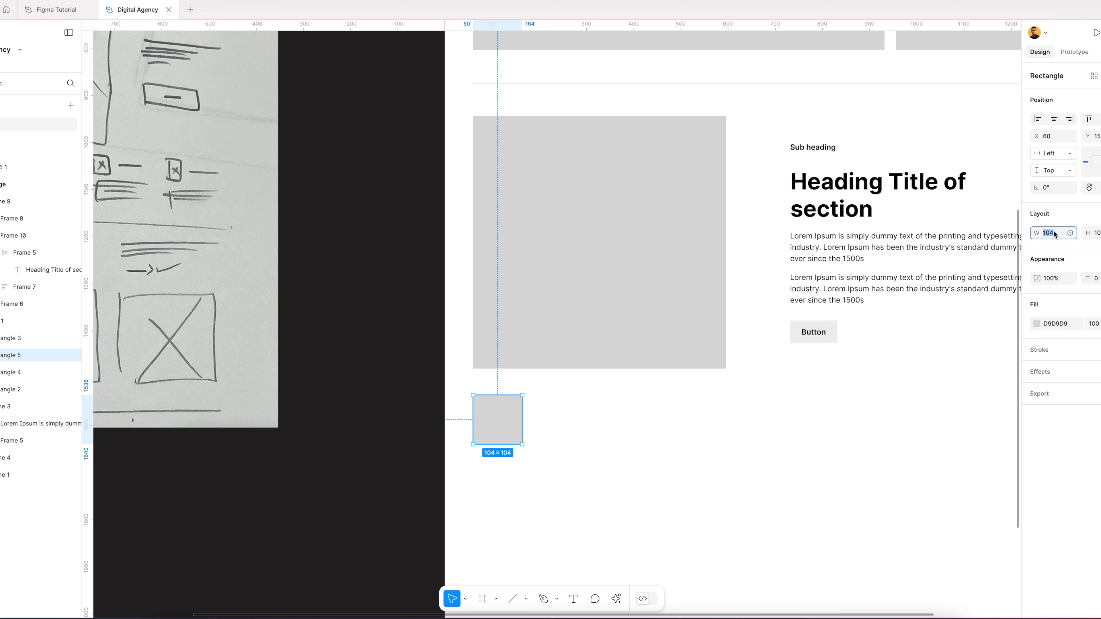
key("Down")
key("Down")
key("Down")
key("Down")
key("Down")
key("Down")
key("Down")
key("Down")
key("Down")
key("Down")
key("Down")
key("Down")
key("Down")
key("Down")
key("Down")
key("Down")
key("Down")
key("Down")
key("Down")
key("Down")
key("Down")
key("Down")
key("Down")
key("Down")
key("Down")
key("Down")
key("Down")
key("Down")
key("Up")
key("Up")
key("Up")
key("Up")
key("Up")
key("Up")
key("Up")
key("Up")
key("Up")
key("Up")
key("Up")
key("Up")
key("Up")
key("Up")
key("Up")
key("Up")
key("Up")
key("Up")
key("Up")
key("Up")
key("Up")
key("Up")
key("Up")
key("Up")
key("Up")
key("Up")
key("Up")
key("Up")
left_click(1096, 233)
type("96")
key("Return")
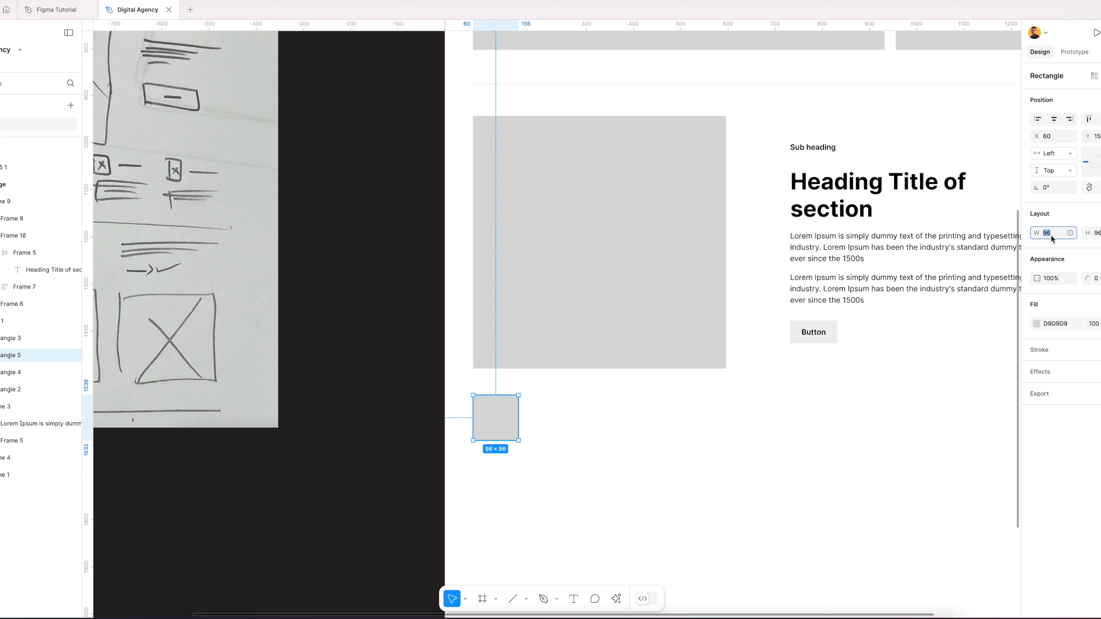
Set the small square placeholder's size to 64 by 64 and clear its selection
type("80")
key("Return")
type("72")
key("Return")
type("64")
key("Return")
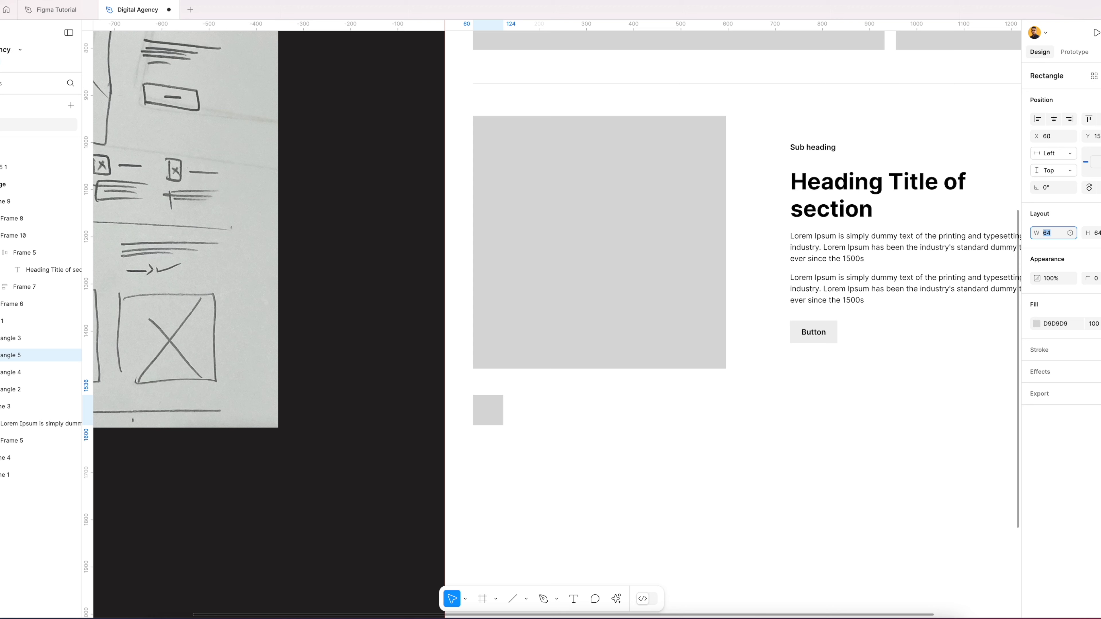
left_click(614, 402)
scroll(663, 405, "down", 3)
left_click_drag(643, 394, 657, 395)
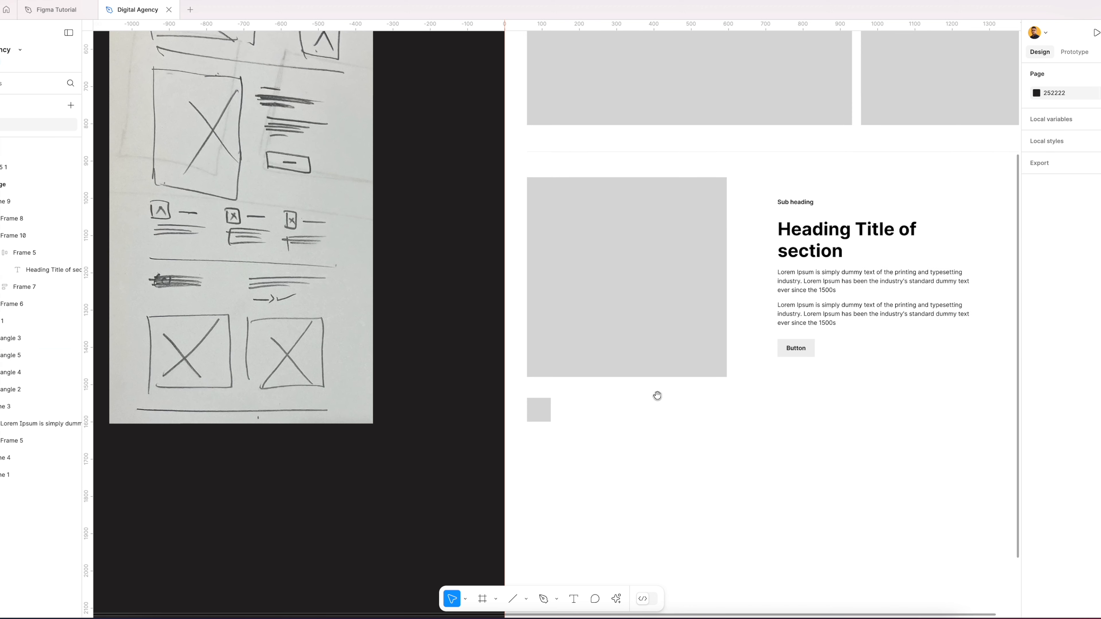
Duplicate the section heading's frame and place the copy beside the small square placeholder at X 148
double_click(892, 253)
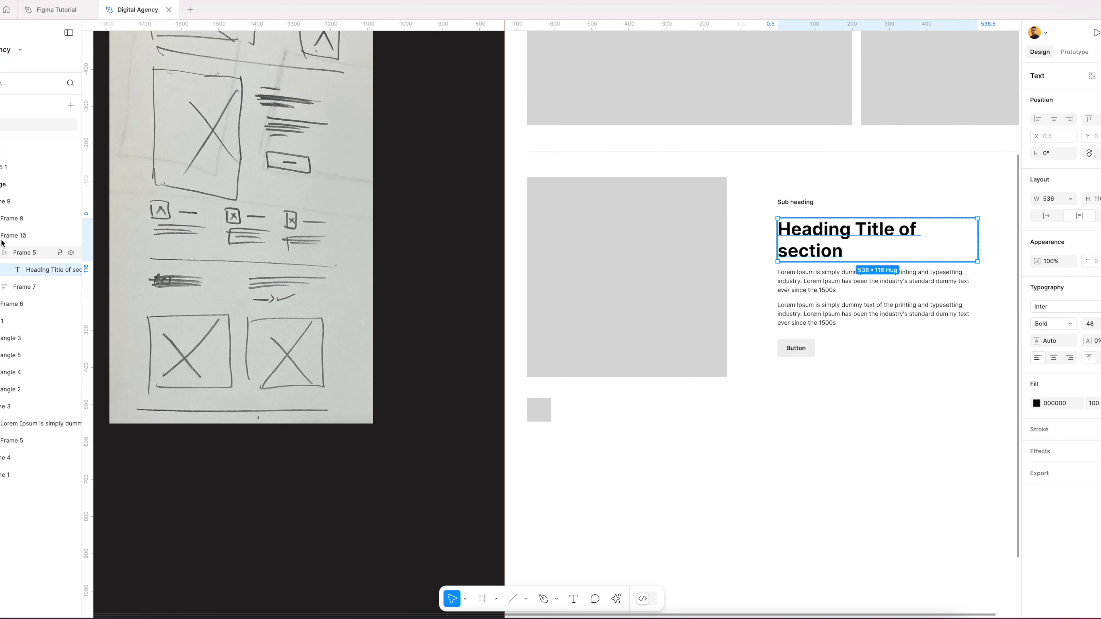
left_click(4, 252)
left_click_drag(786, 243, 571, 420)
key("super+z")
left_click(594, 418)
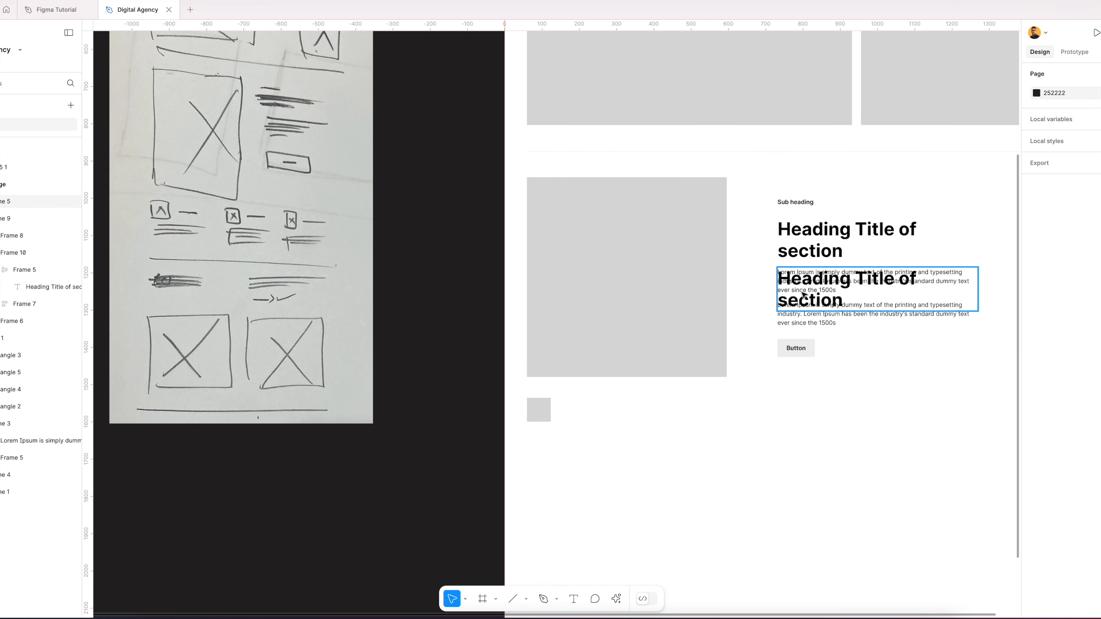
left_click_drag(842, 287, 624, 429)
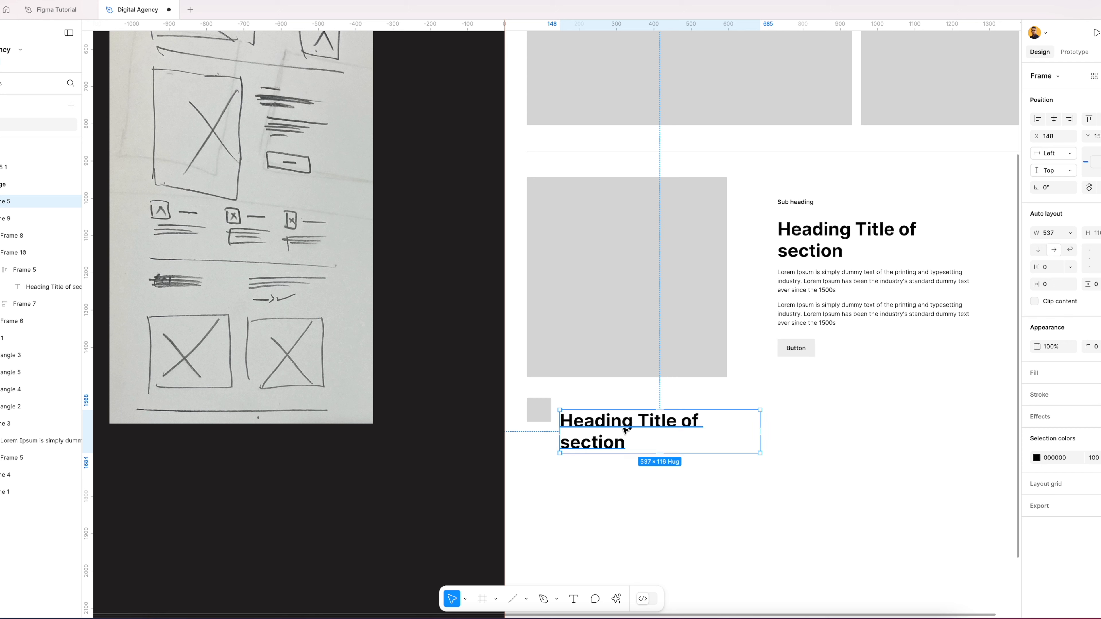
Set the copied heading's font size to 24 and change its text to "Feature Title"
double_click(624, 429)
left_click(1097, 323)
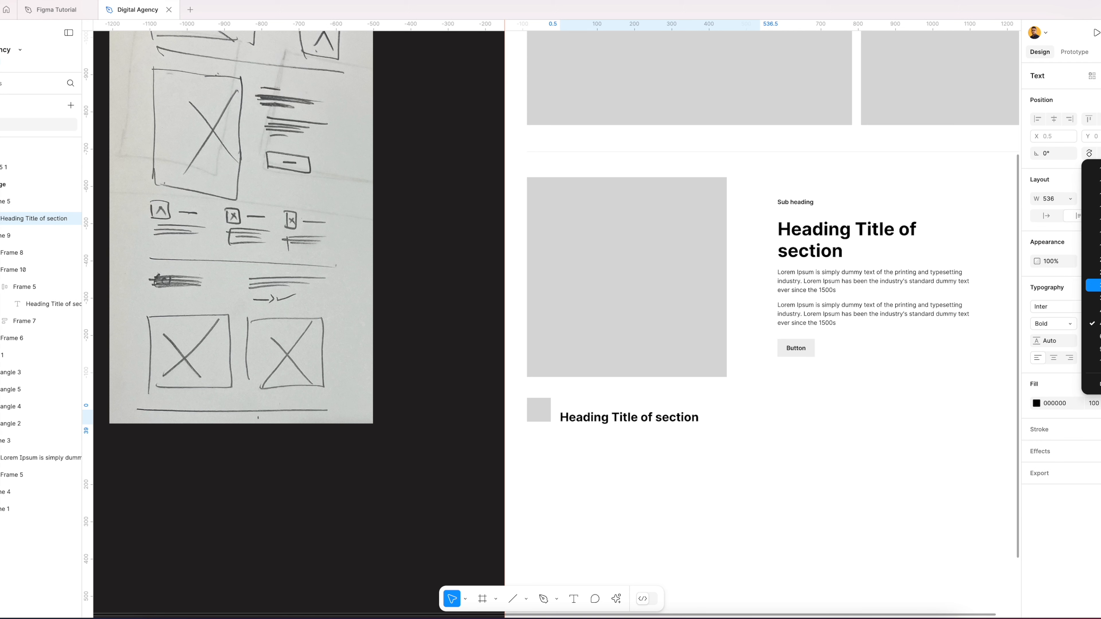
left_click(1089, 271)
double_click(594, 416)
type("Feture")
key("ctrl+a")
type("Fe")
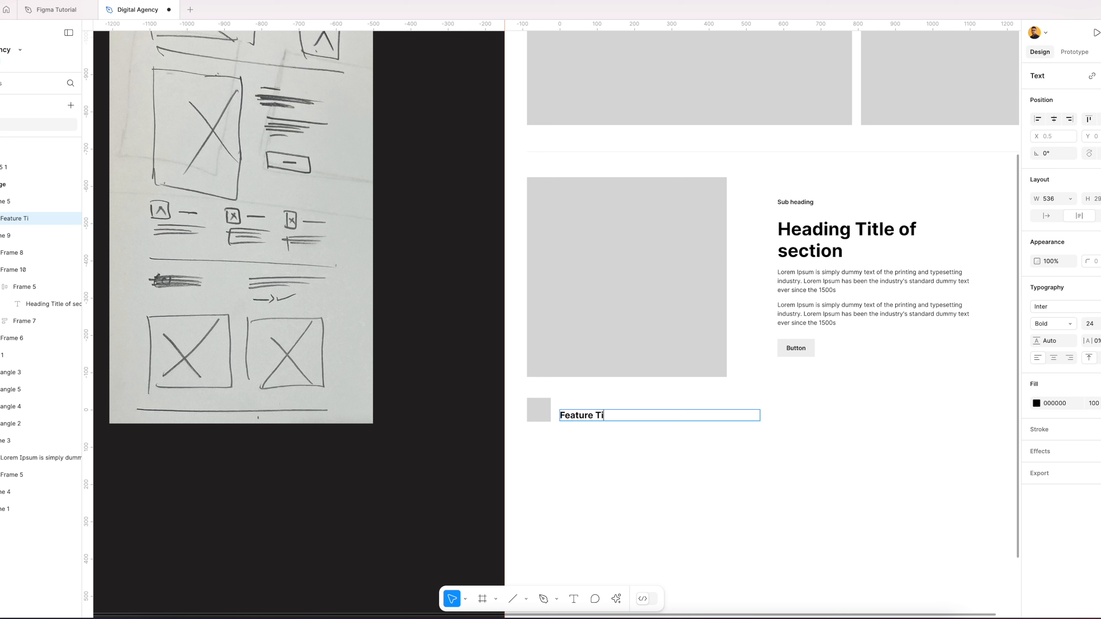
key("Escape")
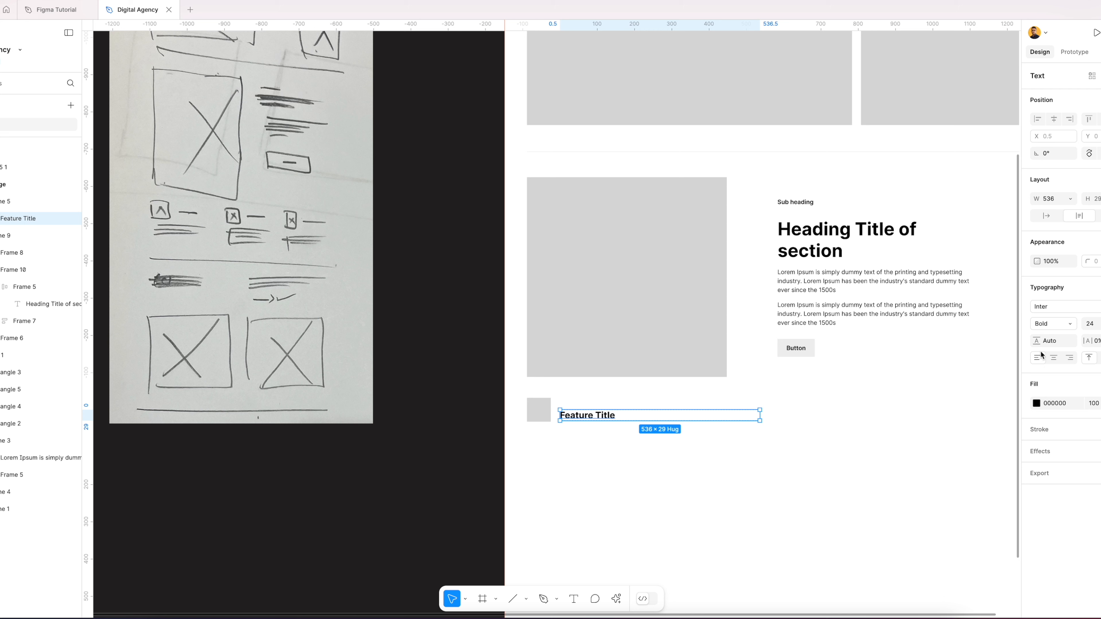
Make the Feature Title text auto width with its frame hugging the contents, and move it up to Y 1552 beside the square
left_click(1050, 218)
left_click(647, 447)
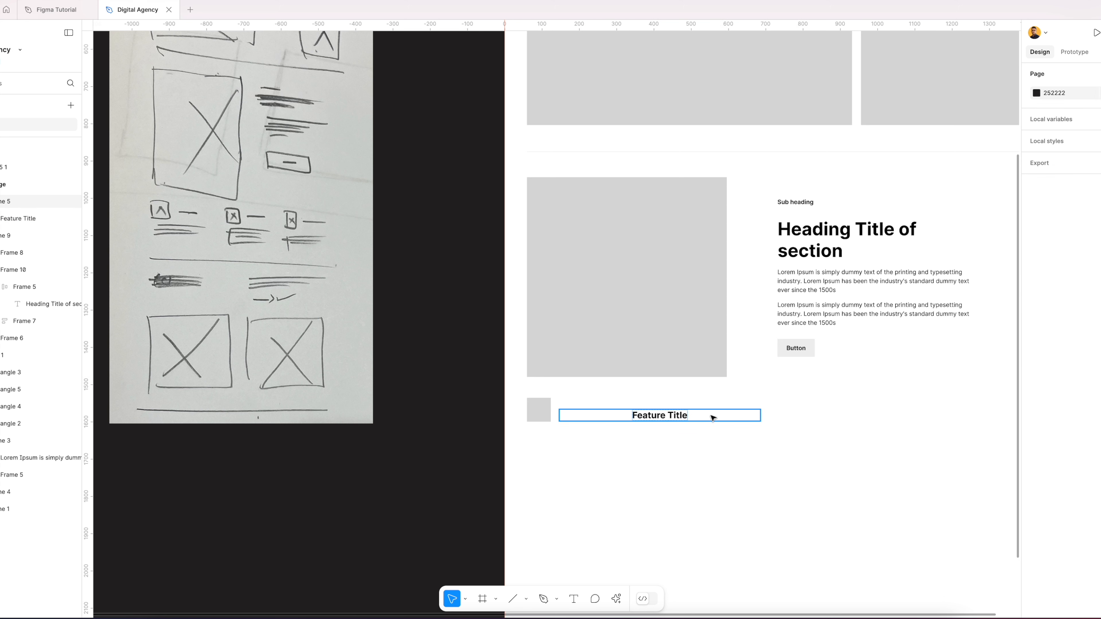
left_click(710, 416)
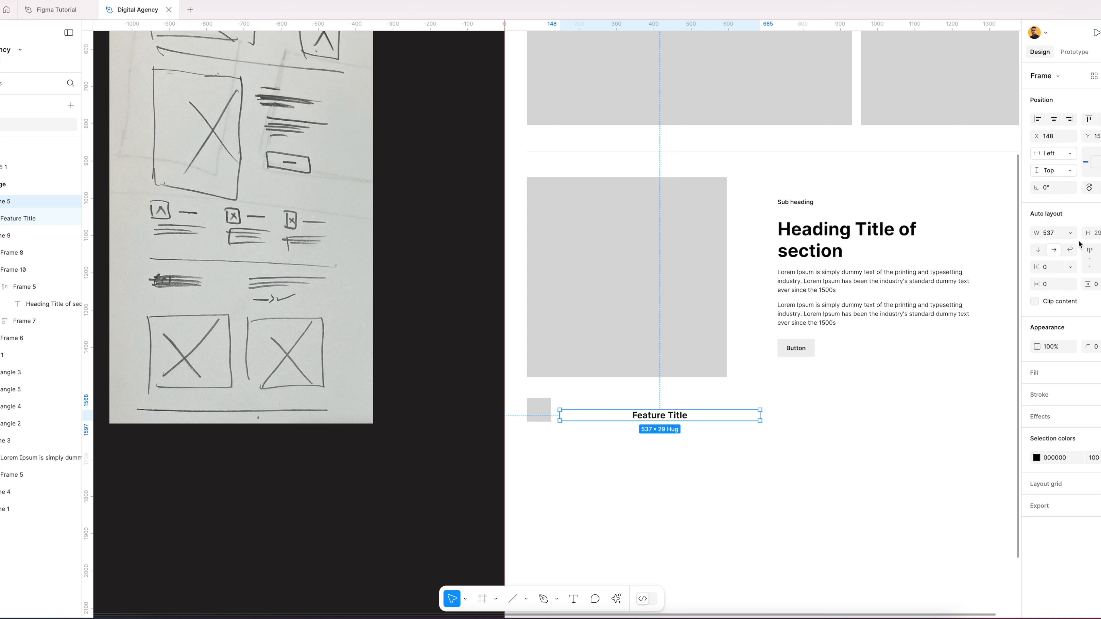
left_click(1070, 233)
left_click(1057, 249)
left_click(651, 427)
left_click_drag(592, 420, 590, 412)
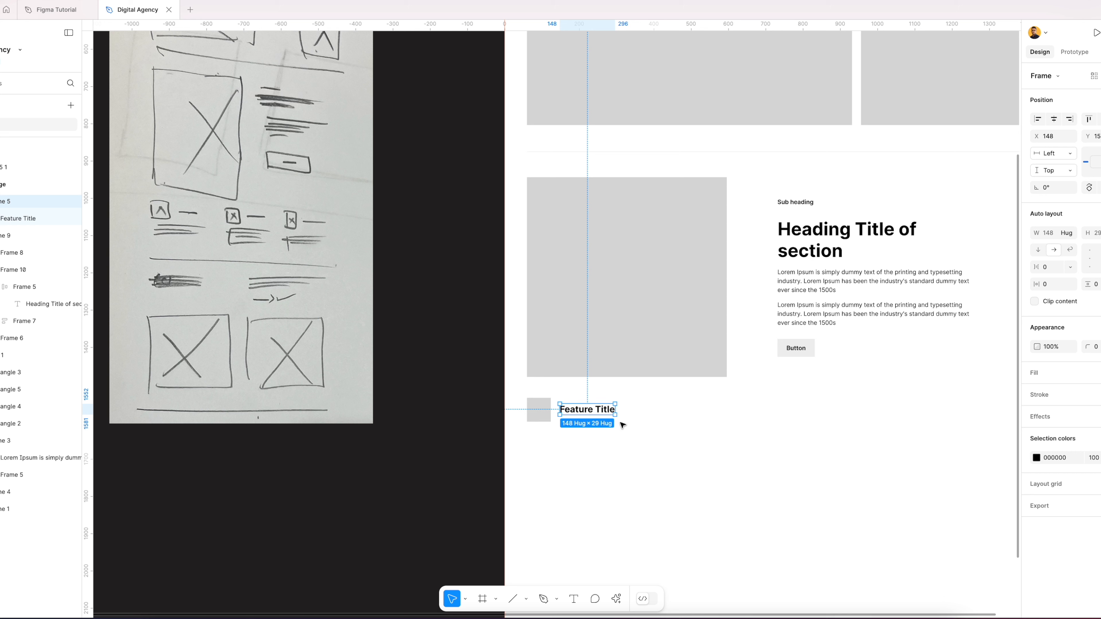
Copy a Lorem Ipsum paragraph from the section above and place it below the small square placeholder at X 60
left_click(836, 286)
left_click(837, 287)
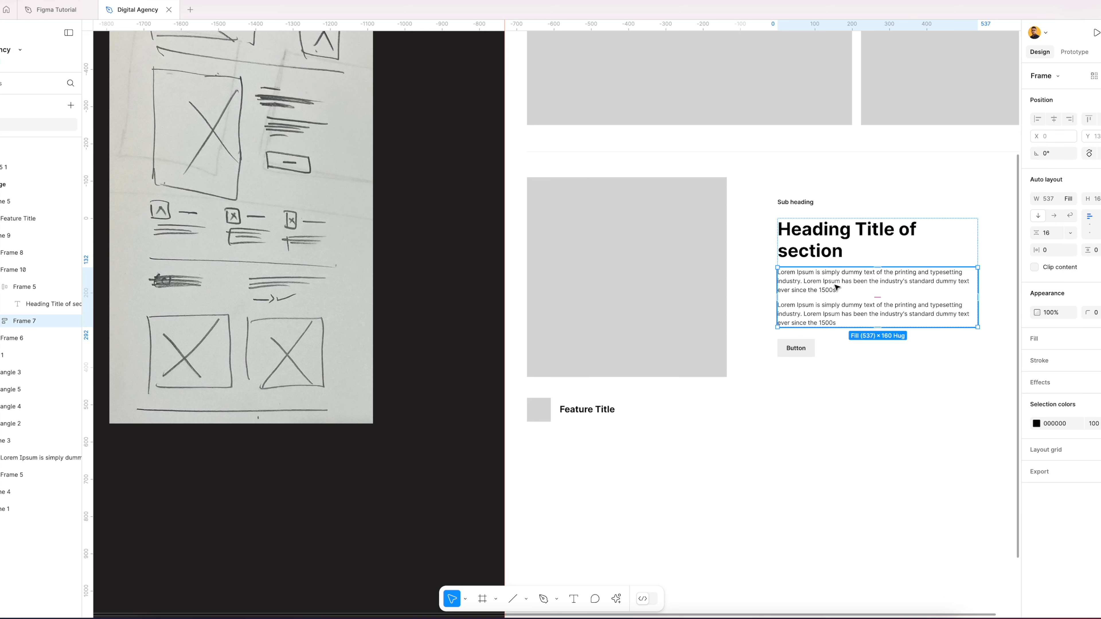
left_click(835, 287)
left_click_drag(835, 287, 565, 444)
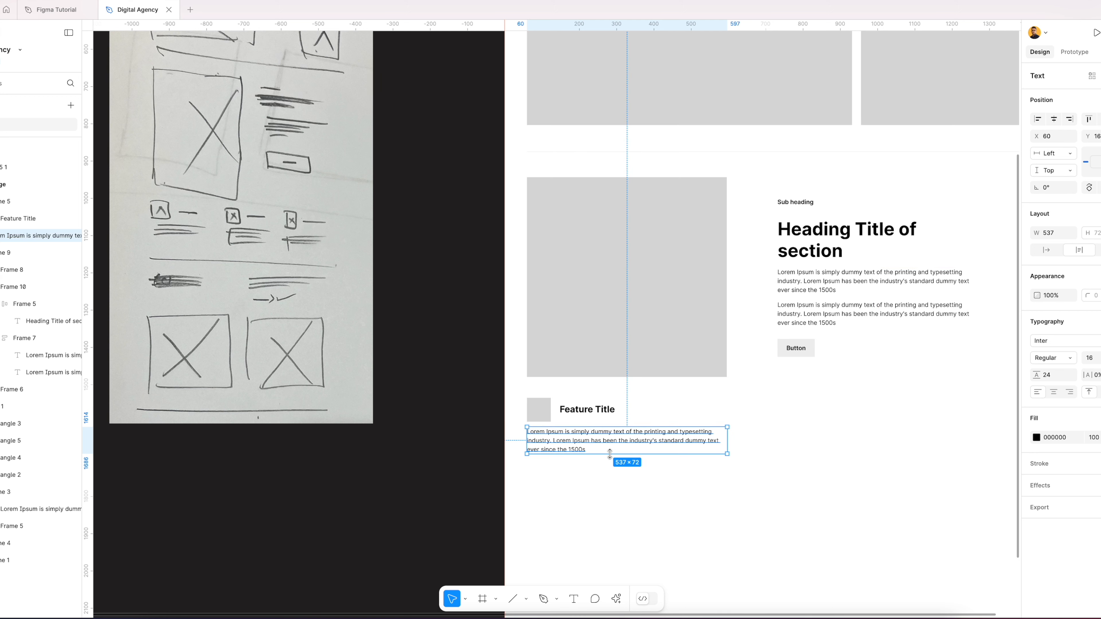
With the layout grids shown, narrow the feature paragraph to a width of 424 and move it to X 148 under Feature Title
key("ctrl+shift+4")
left_click_drag(729, 443, 684, 439)
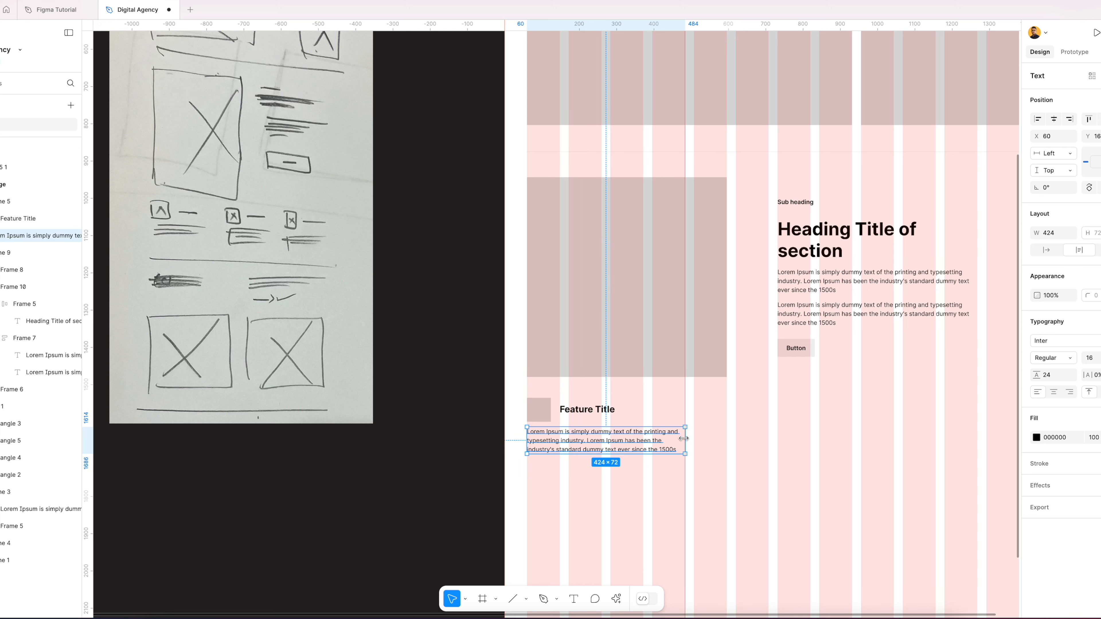
left_click(736, 428)
left_click_drag(585, 441, 614, 441)
Wrap the feature paragraph in auto layout and nest it with Feature Title in a vertical auto layout frame with a spacing of 8
left_click(586, 409, "shift")
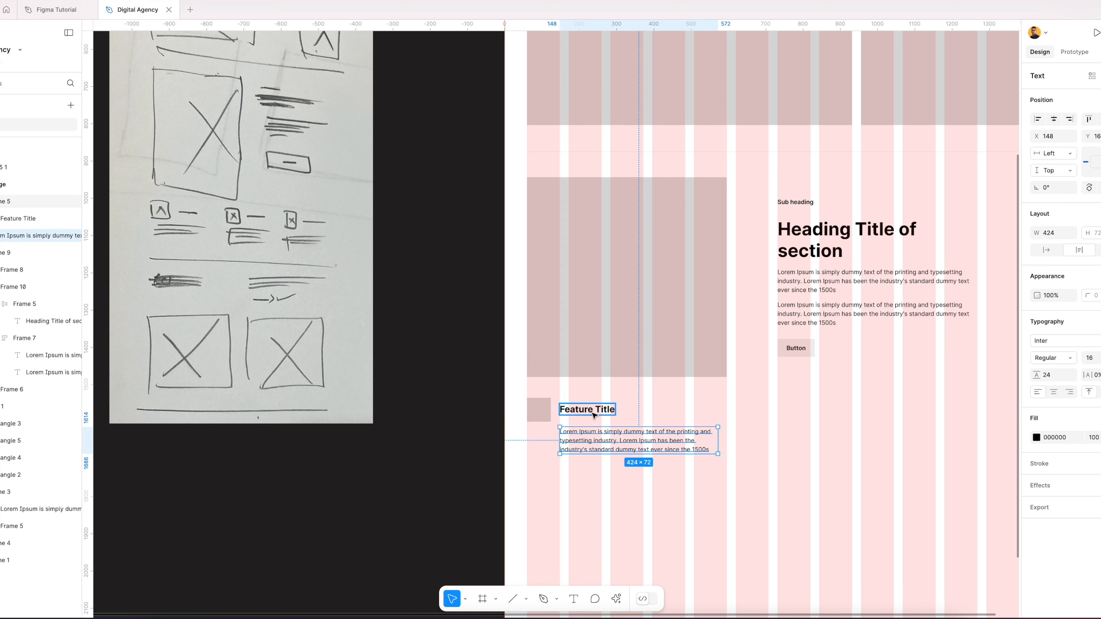
left_click(638, 439)
key("shift+a")
left_click(587, 409, "shift")
key("shift+a")
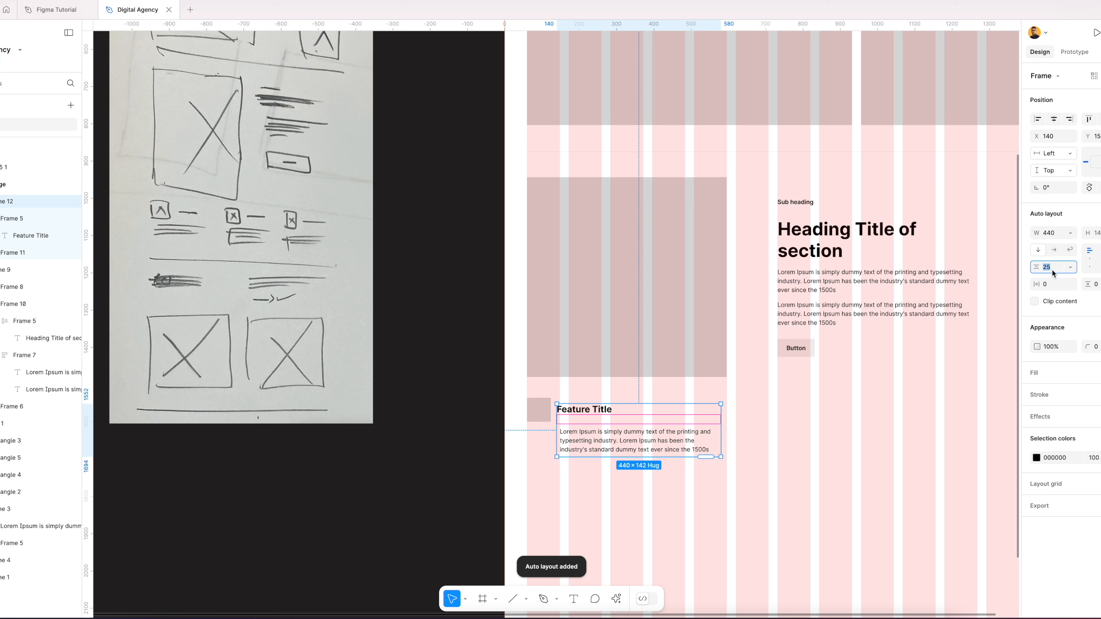
type("16")
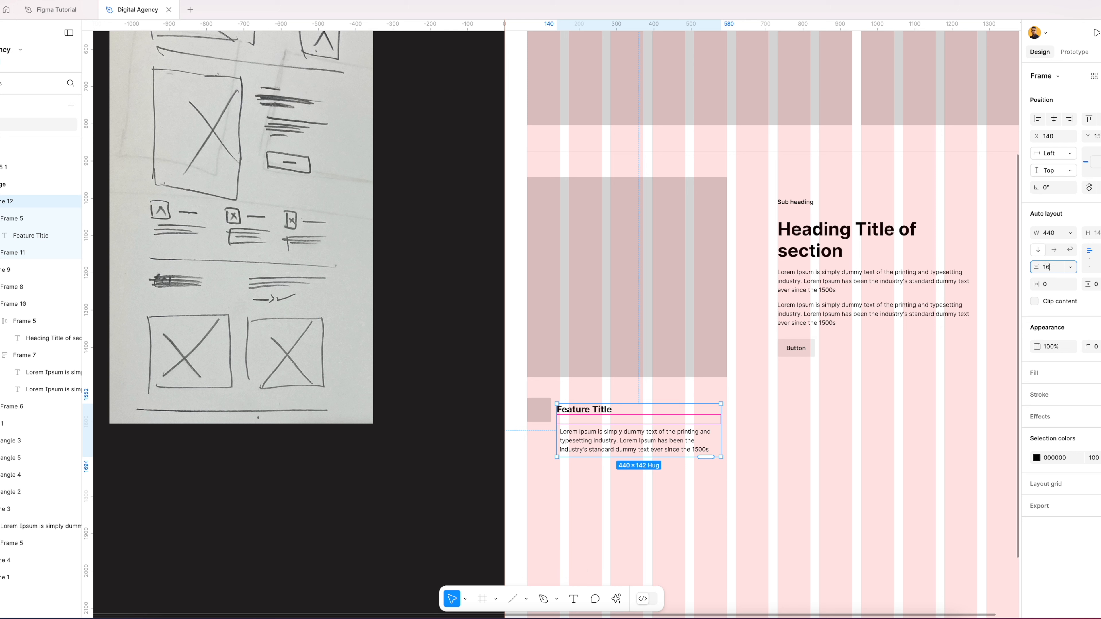
key("Return")
key("Tab")
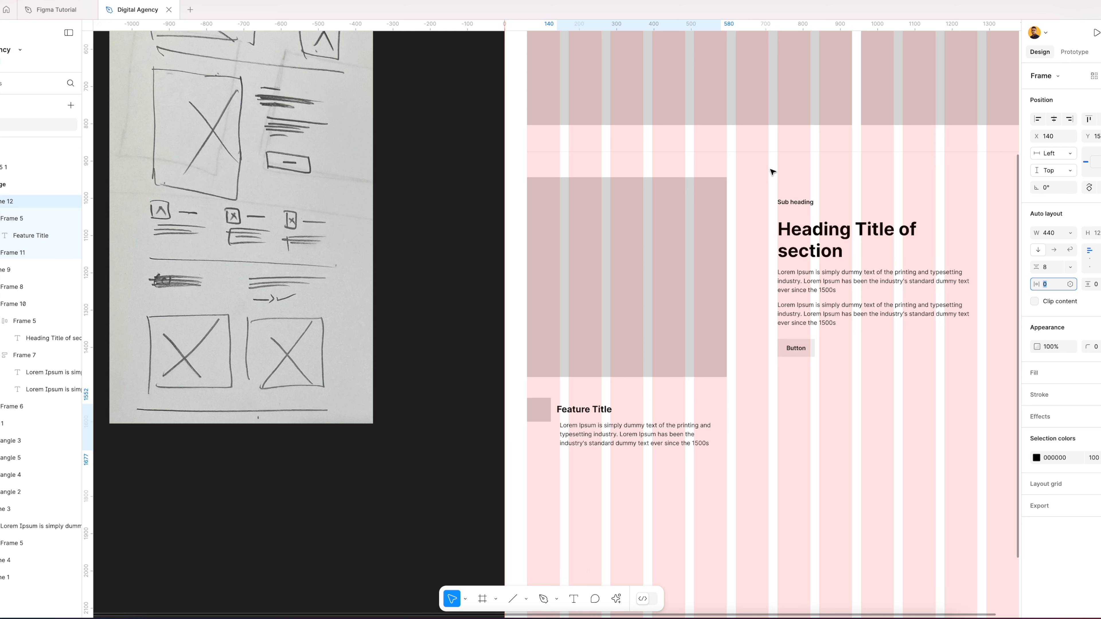
Set the spacing and the horizontal and vertical padding of the feature paragraph's auto layout frame to 0
left_click(611, 474)
scroll(611, 473, "up", 3)
left_click(605, 430)
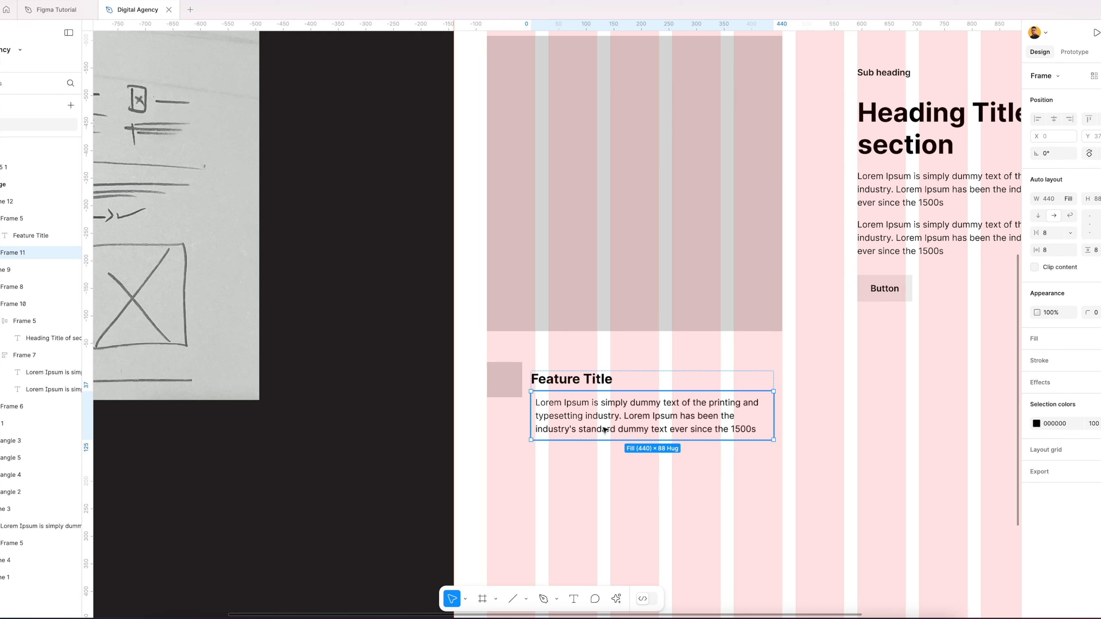
left_click(1044, 233)
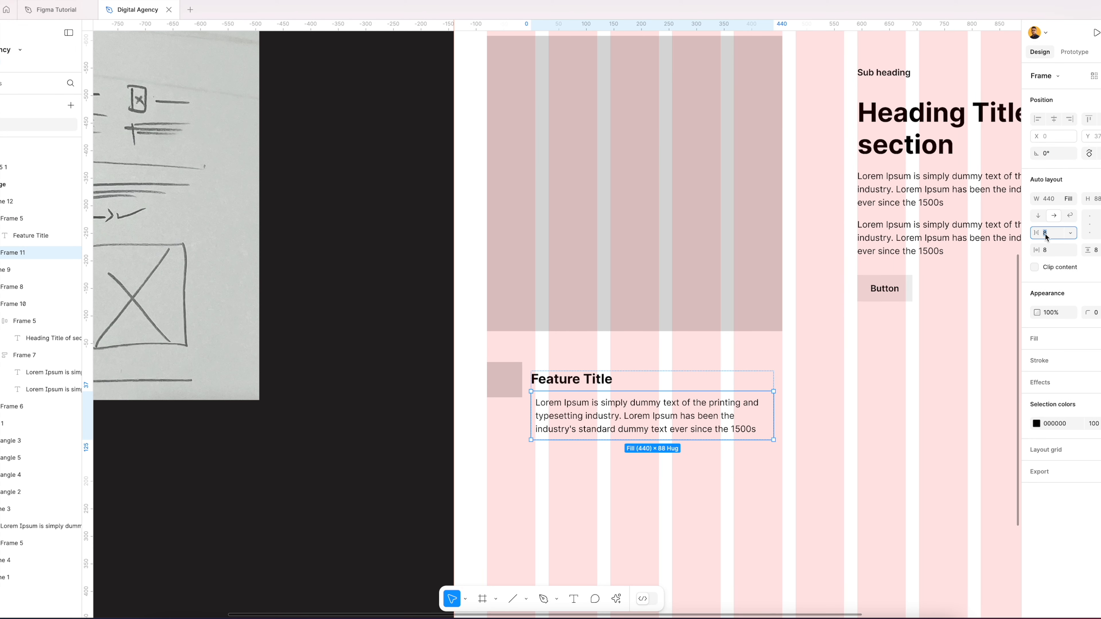
key("Return")
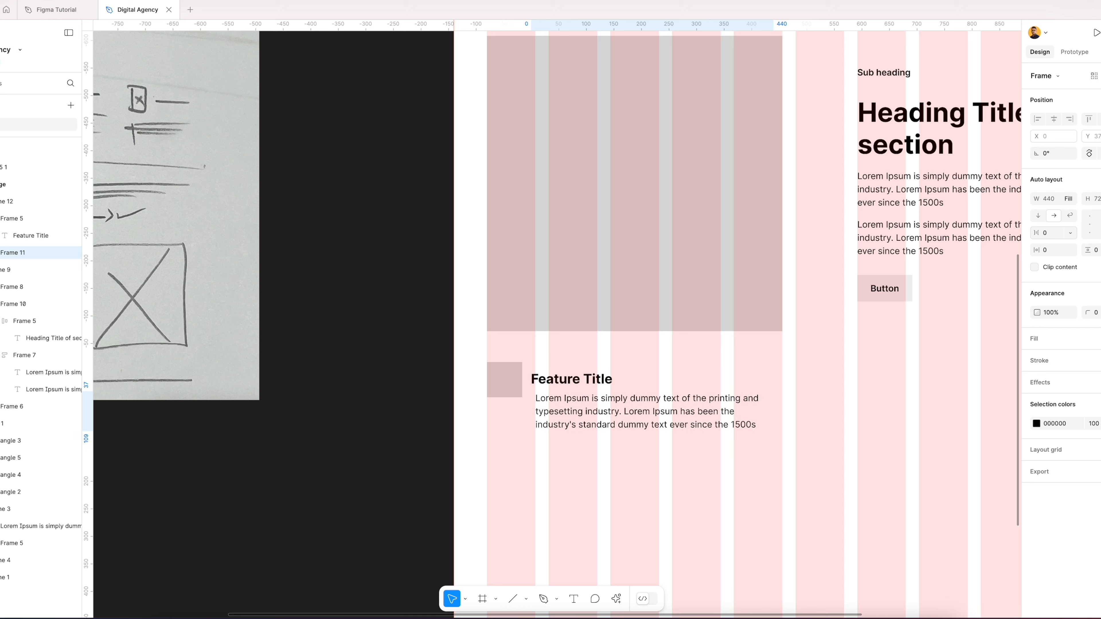
Set the feature paragraph's text layer to fill the width of its auto layout frame
left_click(643, 460)
double_click(629, 411)
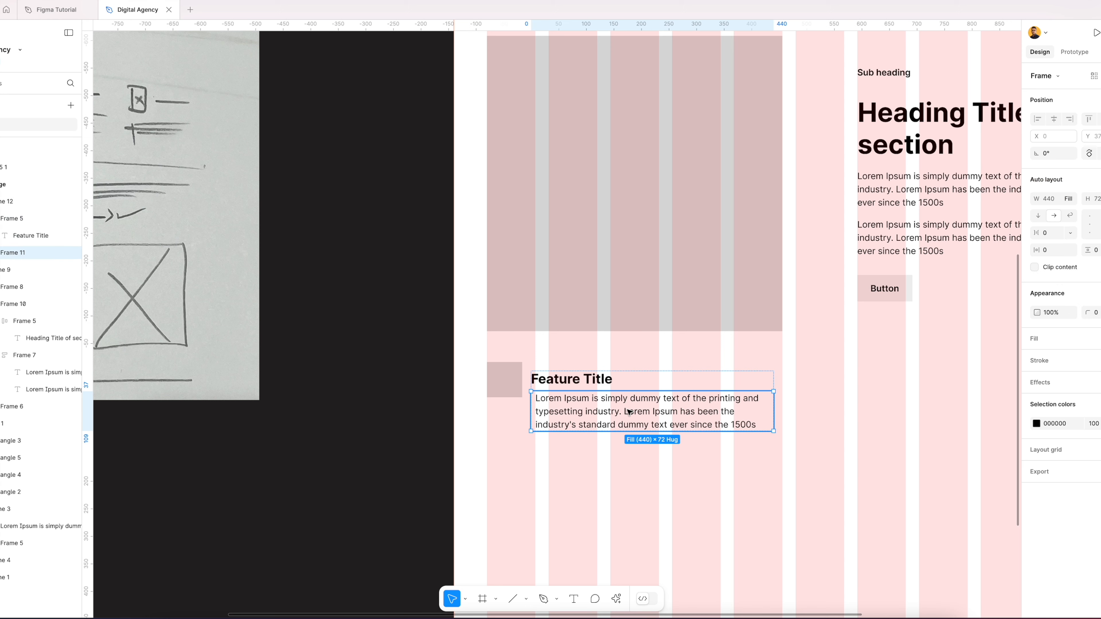
scroll(629, 411, "left", 1)
left_click(1, 252)
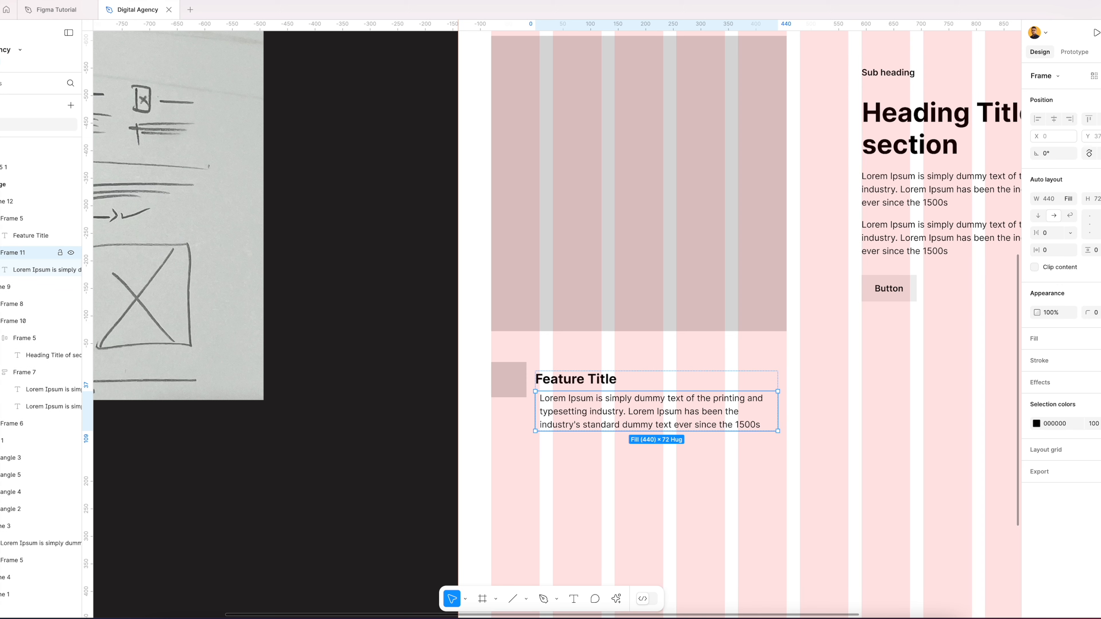
left_click(14, 270)
left_click(1046, 216)
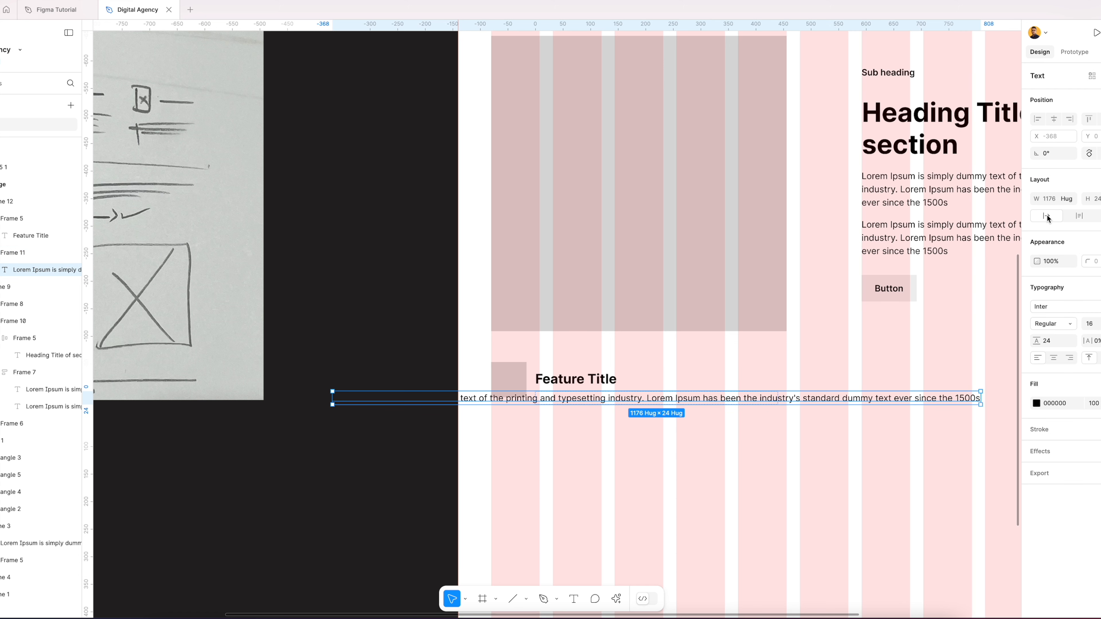
key("ctrl+z")
left_click(1069, 199)
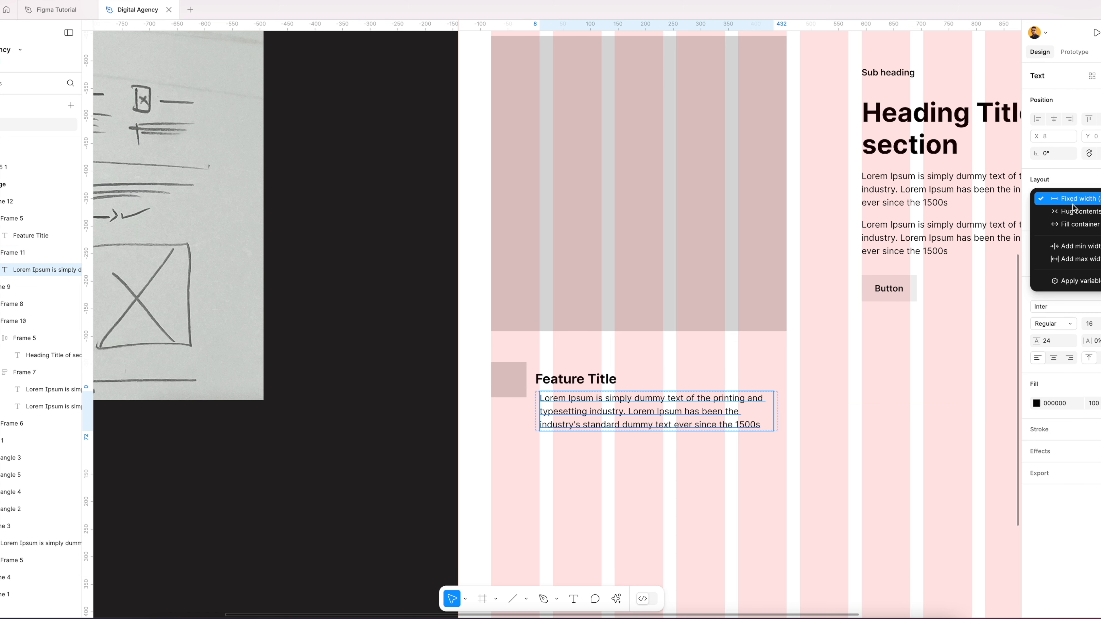
left_click(1073, 225)
left_click(655, 481)
Hide the layout grids and wrap the small square placeholder and the Feature Title text frame together in horizontal auto layout
left_click(634, 417)
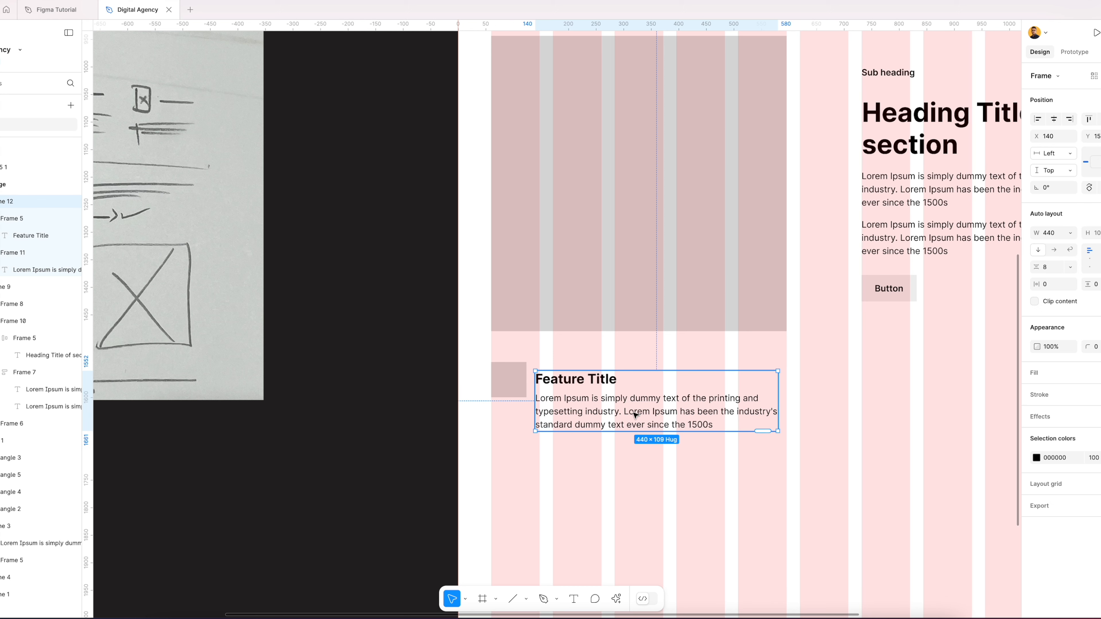
key("shift+g")
left_click(706, 476)
scroll(713, 472, "down", 1)
scroll(714, 473, "down", 1)
left_click_drag(805, 420, 778, 429)
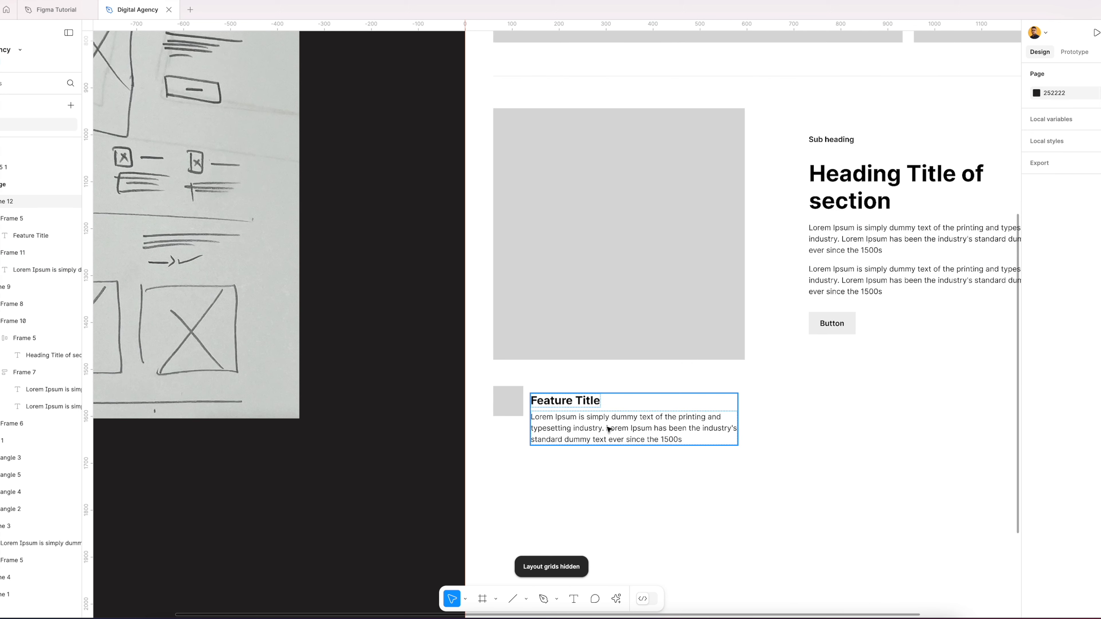
left_click(610, 430)
left_click(509, 404, "shift")
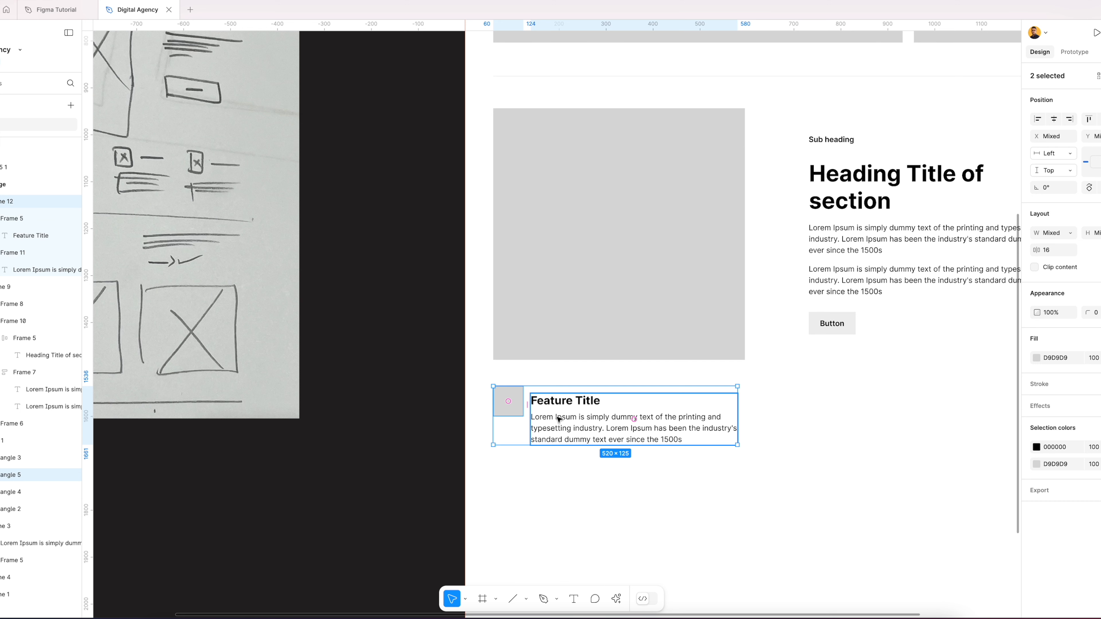
key("shift+a")
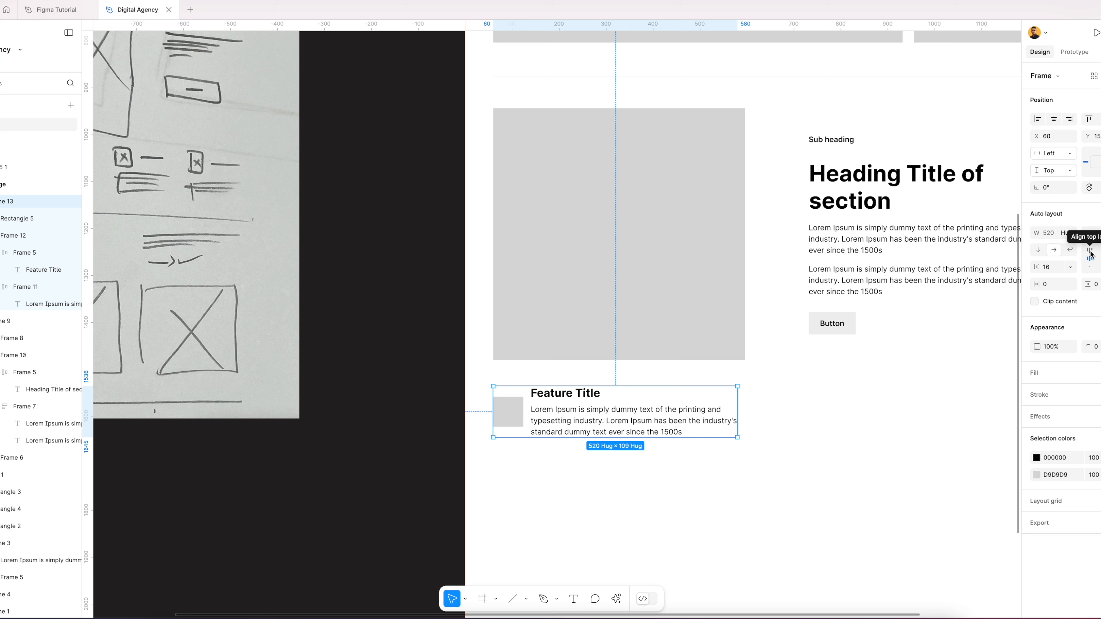
Align the feature frame's contents to the top left and set the spacing between them to 24
left_click(1089, 252)
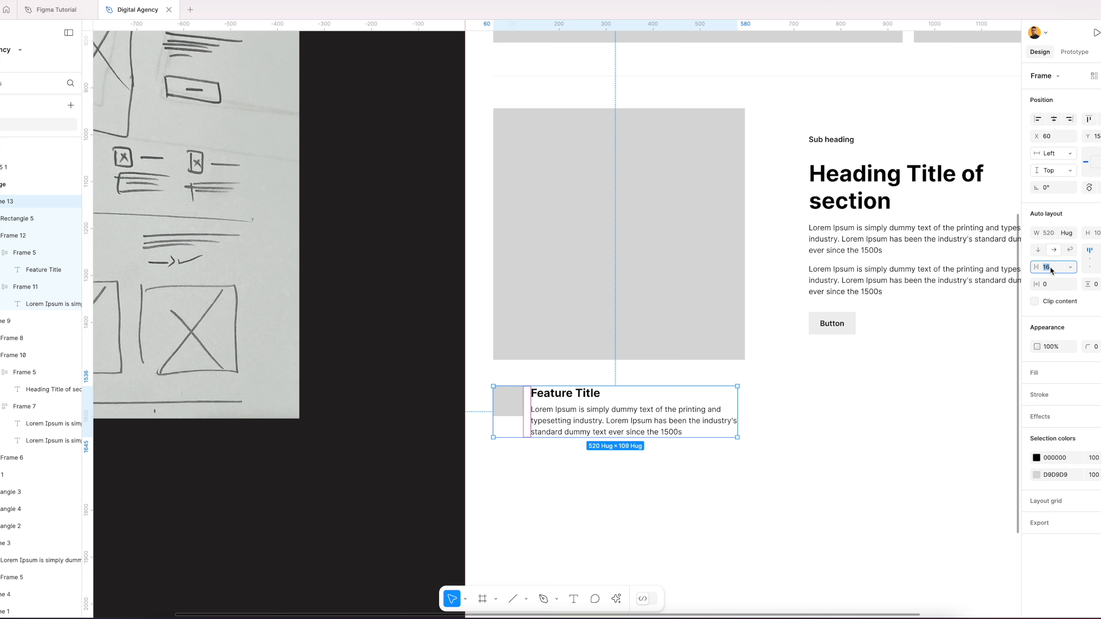
key("Tab")
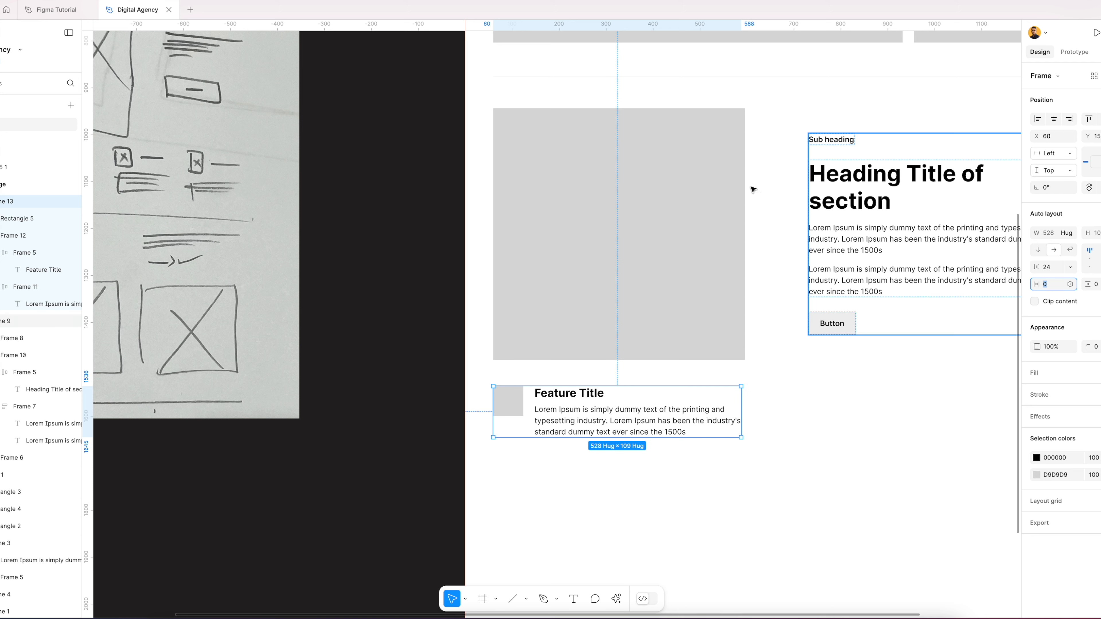
left_click(648, 473)
scroll(805, 432, "down", 3)
left_click_drag(790, 407, 748, 409)
Show the layout grids and widen the feature frame to 536, matching the large placeholder above
left_click(609, 419)
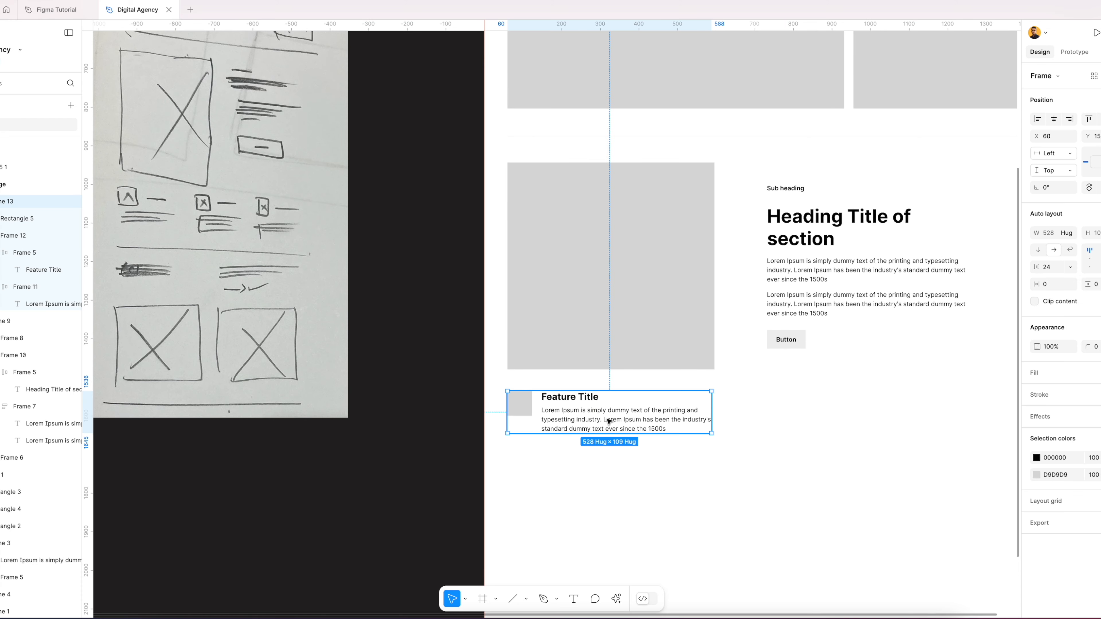
key("shift+g")
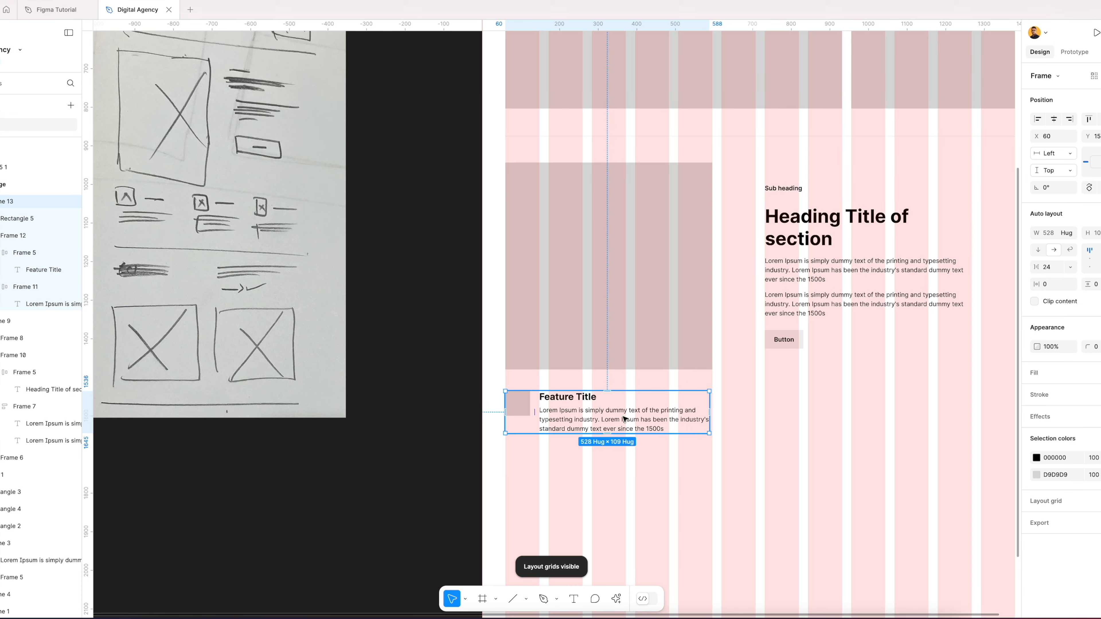
scroll(674, 419, "up", 5)
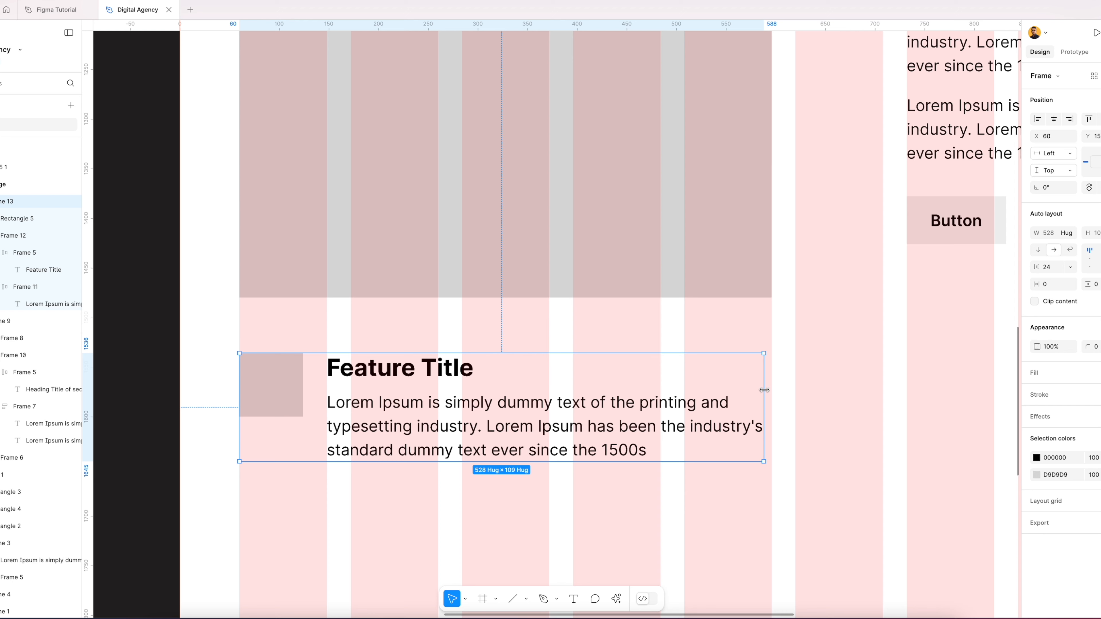
left_click_drag(773, 388, 781, 387)
scroll(715, 403, "down", 6)
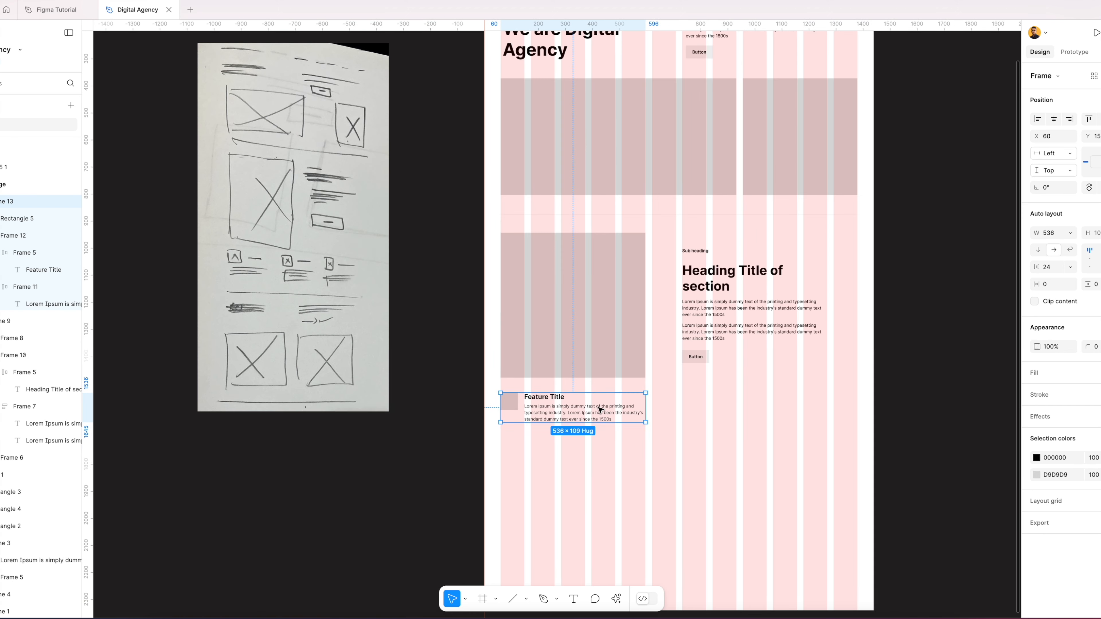
left_click_drag(633, 406, 732, 403, "alt")
left_click(700, 447)
left_click(715, 421)
key("Delete")
Narrow the feature frame to a width of 424 and set its inner title and paragraph frame to fill the container width
left_click(641, 414)
left_click_drag(647, 407, 616, 407)
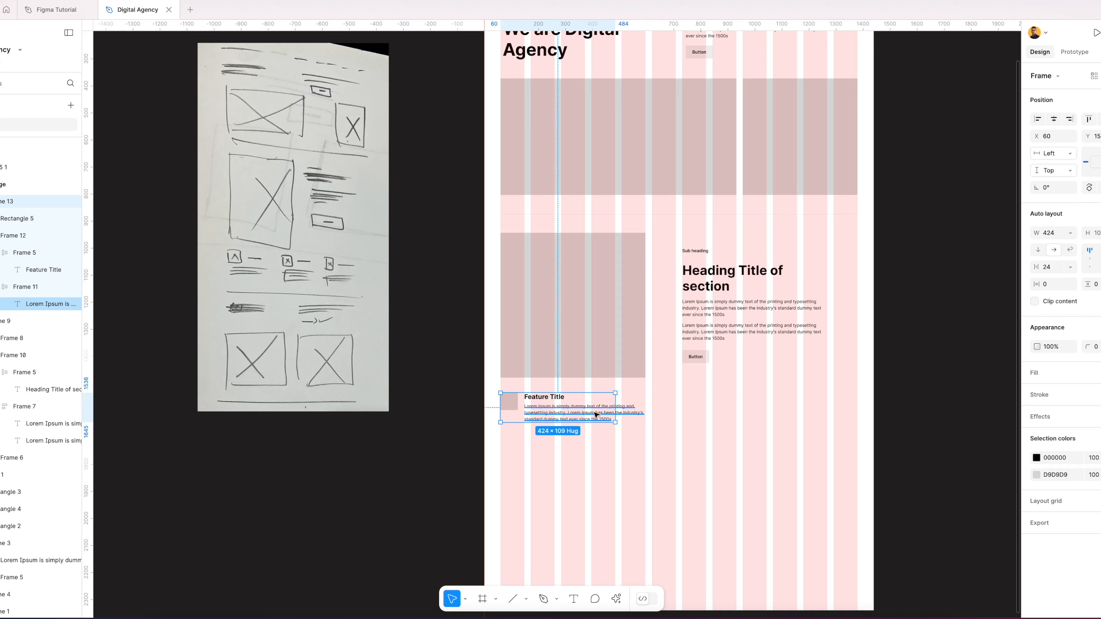
scroll(595, 415, "up", 3)
left_click(668, 412)
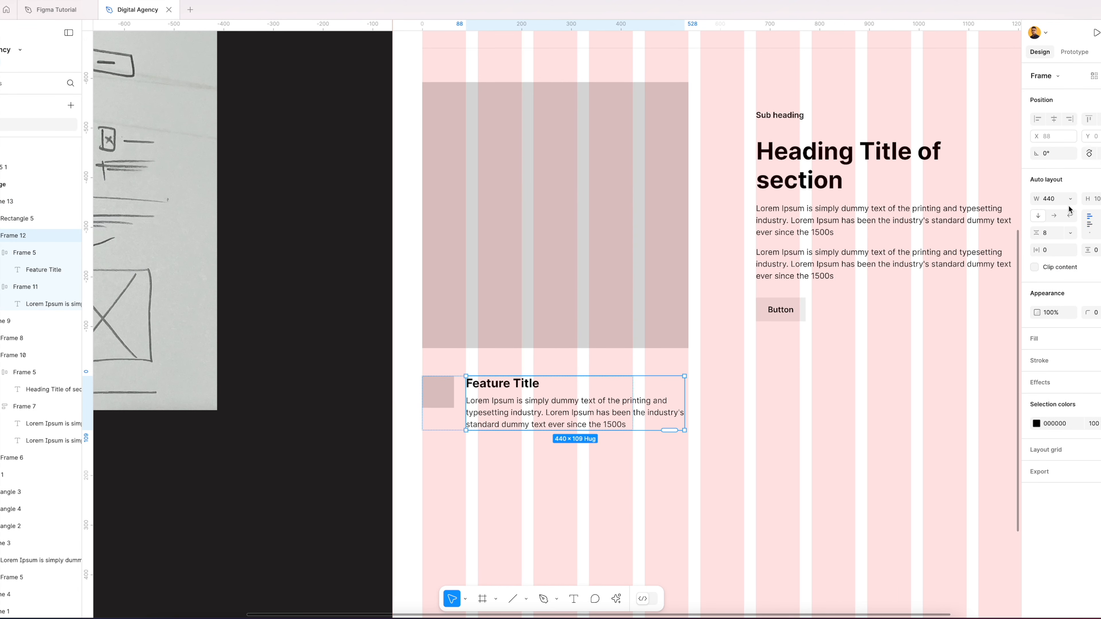
left_click(1070, 198)
left_click(1057, 226)
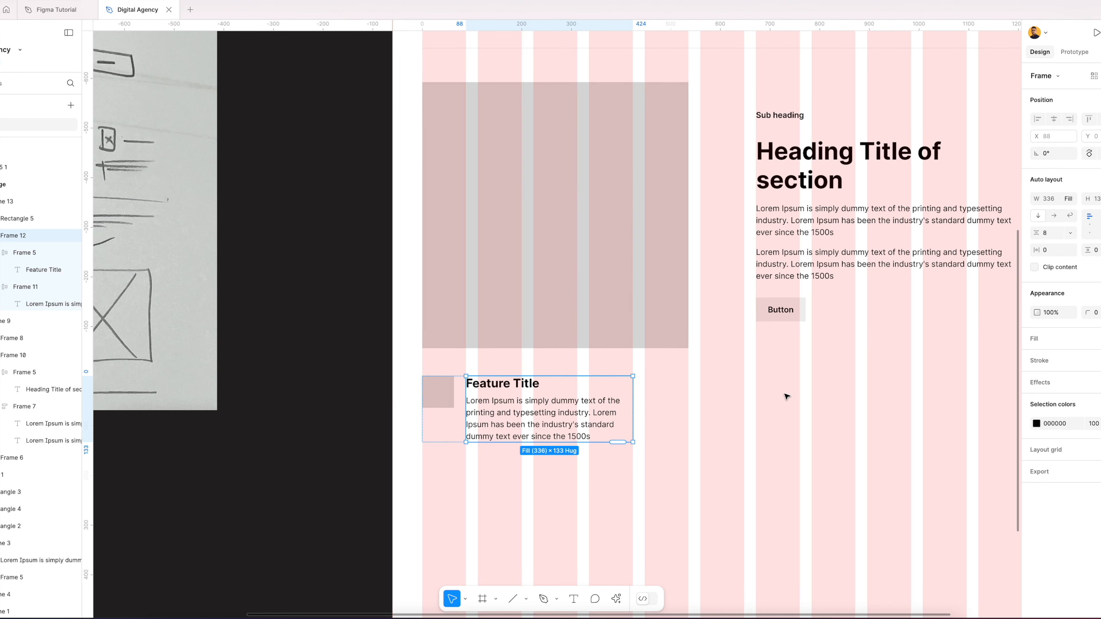
left_click(696, 408)
Hide the layout grids and duplicate the feature frame twice to form an evenly spaced row of three features
scroll(700, 411, "down", 3)
key("shift+g")
left_click_drag(565, 414, 714, 414)
left_click(728, 475)
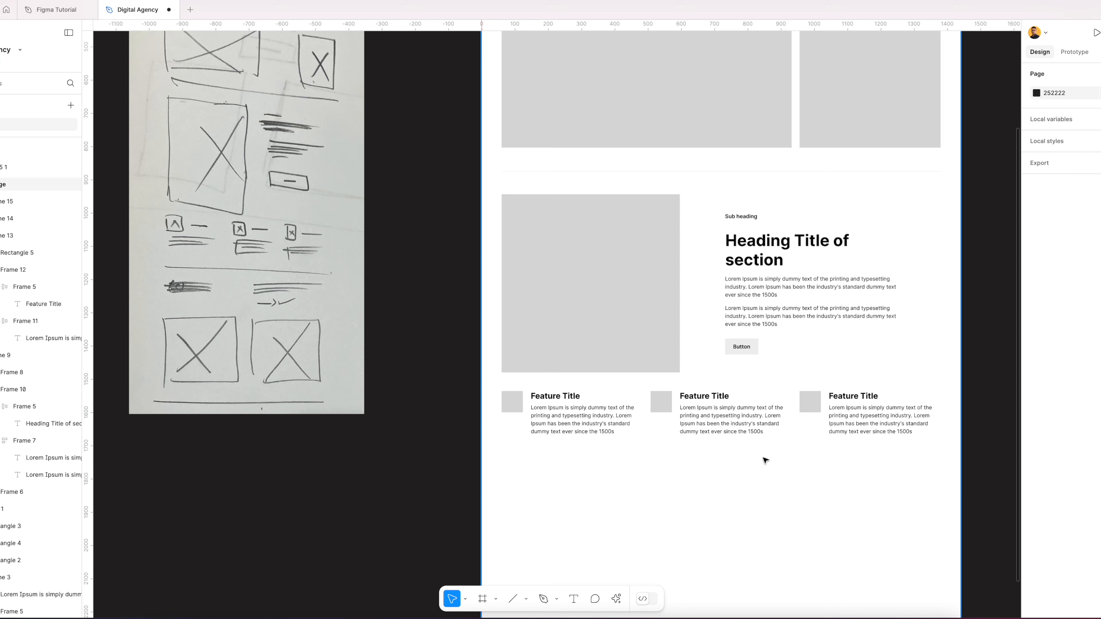
Select all three feature frames and move them slightly down, away from the large placeholder
scroll(764, 459, "down", 2)
left_click_drag(780, 453, 737, 468)
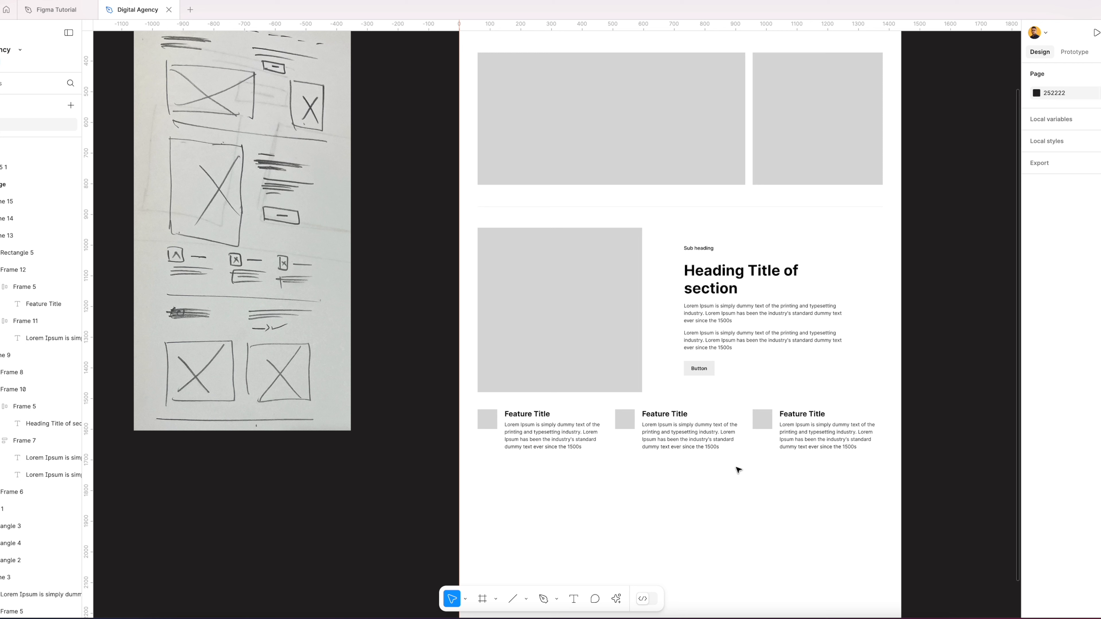
left_click_drag(809, 468, 524, 425)
left_click_drag(697, 433, 697, 437)
left_click(746, 474)
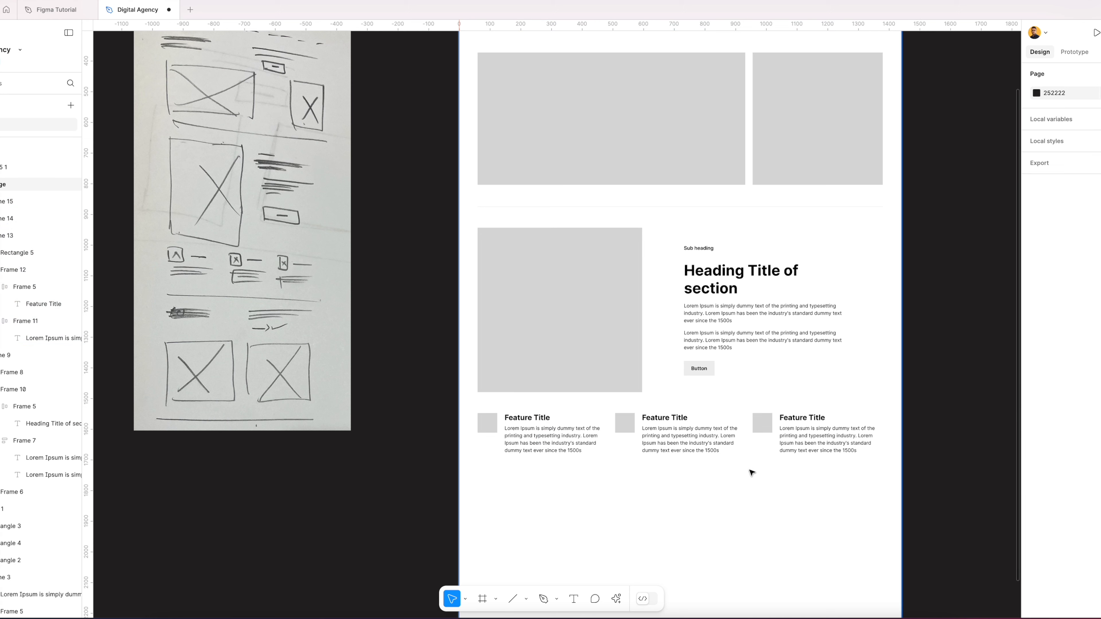
Copy the horizontal divider line from above the second section and place the copy below the feature row at X 60
scroll(749, 472, "down", 2)
left_click_drag(745, 380, 696, 397)
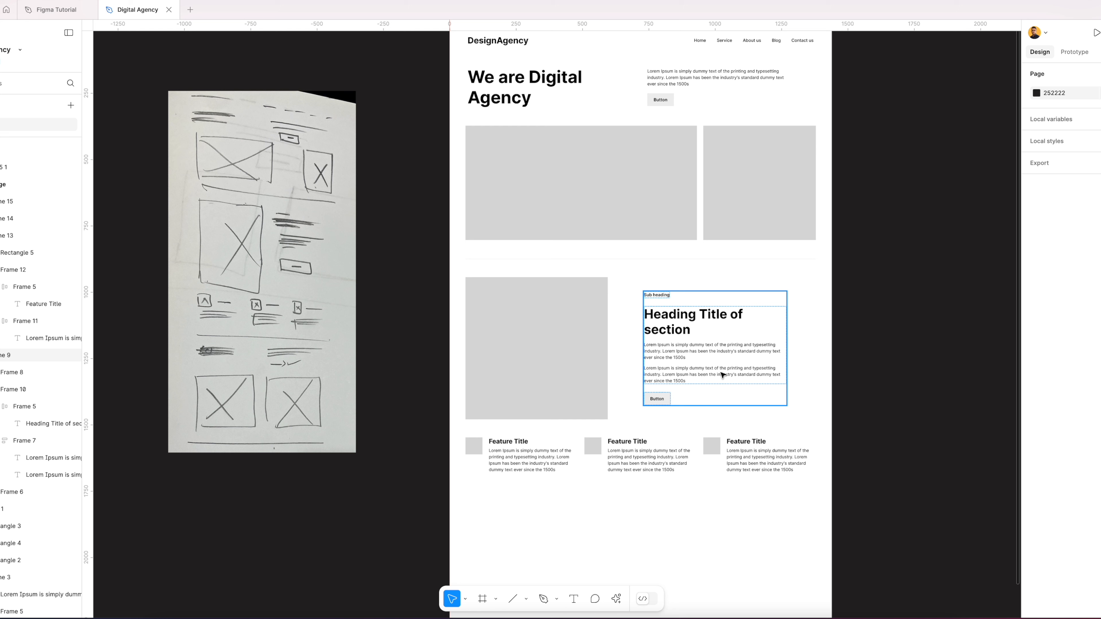
left_click(626, 260)
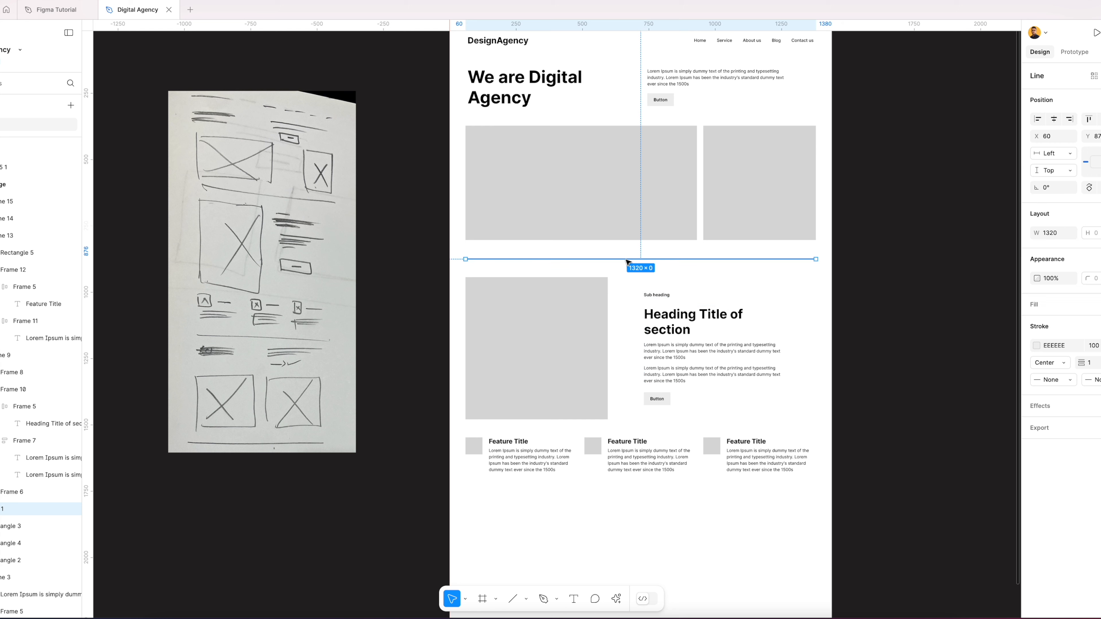
left_click_drag(626, 265, 616, 494)
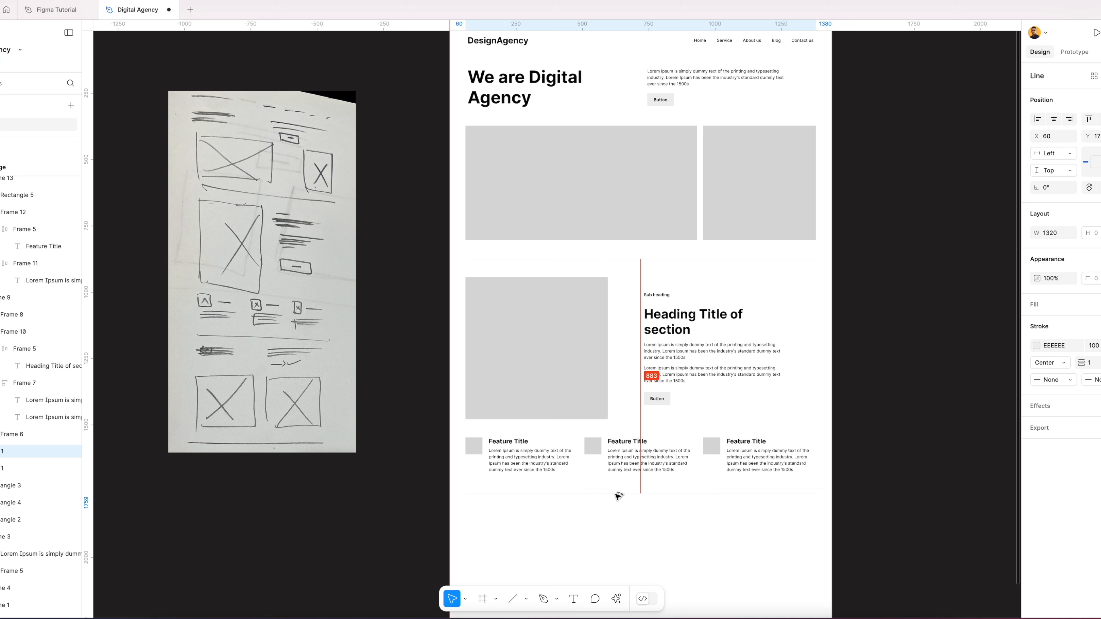
left_click(678, 523)
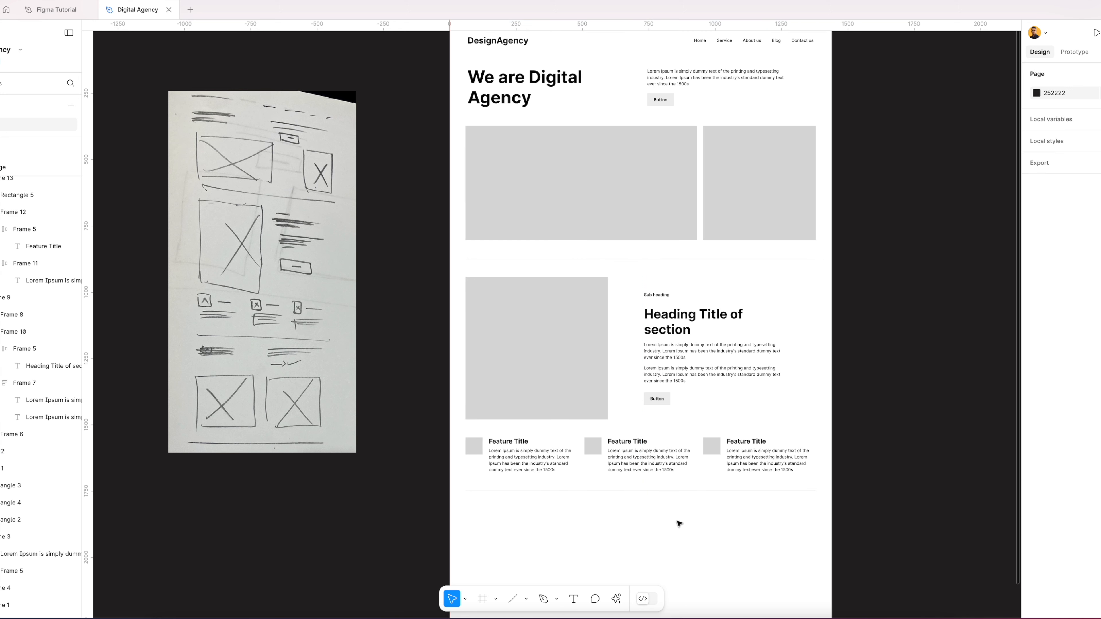